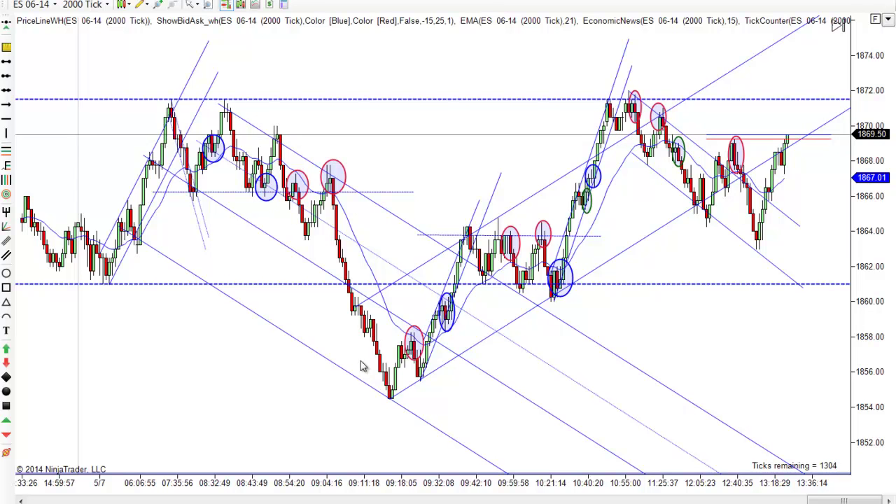
Step: Try the lowest descending parallel line at lower positions beneath the price swings and remove it from the chart
drag(347, 415, 249, 431)
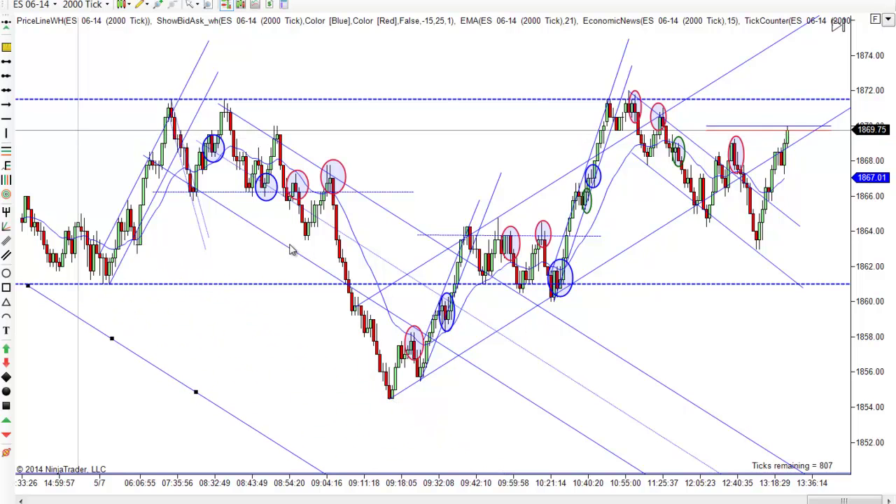
drag(173, 378, 289, 253)
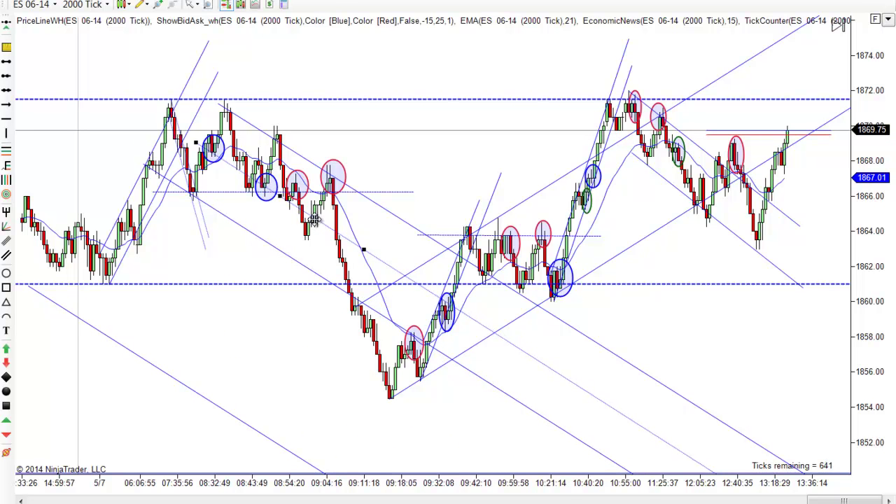
drag(369, 237, 278, 334)
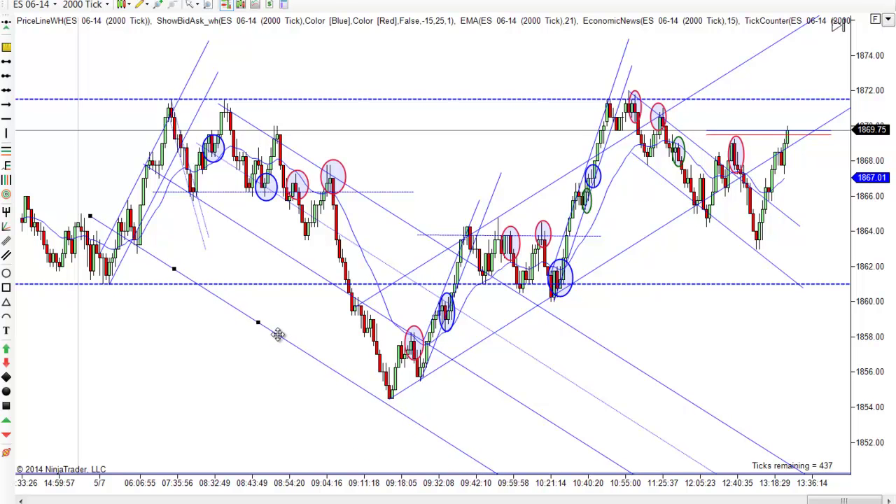
click(325, 291)
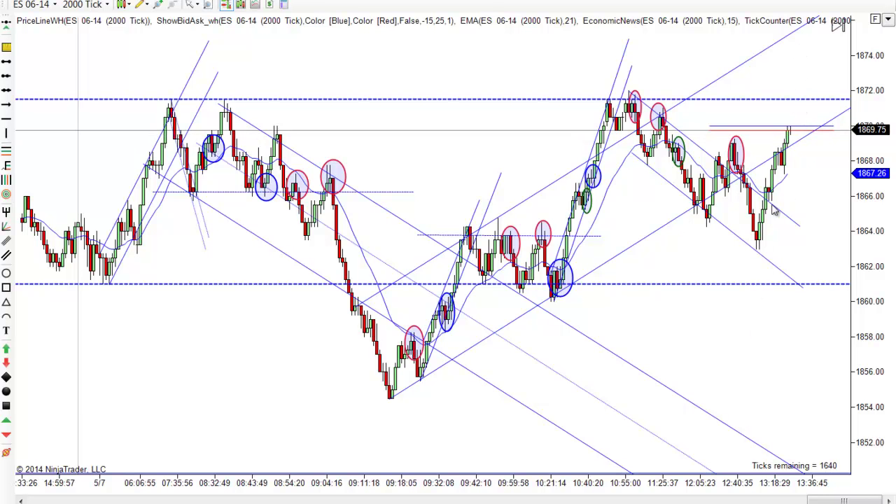
Step: Draw a steep falling line along the sell-off from the 09:04 high at about 1867.75 to about 1854.25
scroll(747, 334, down, 2)
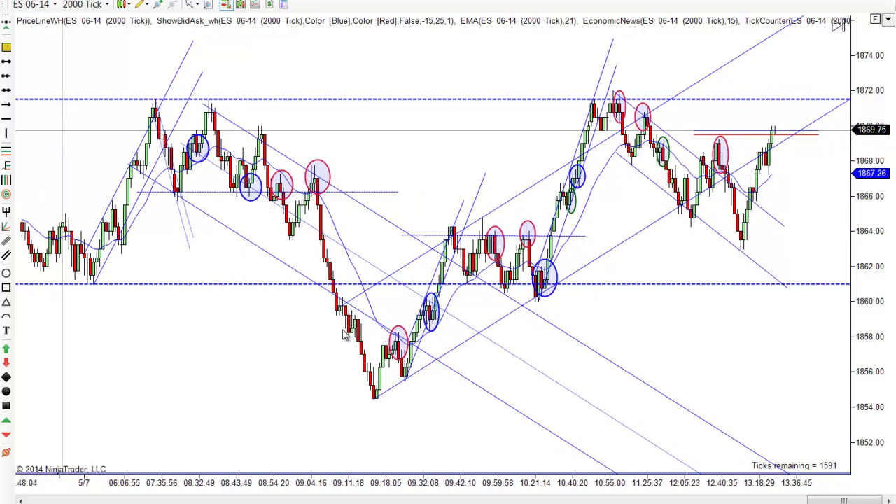
click(147, 10)
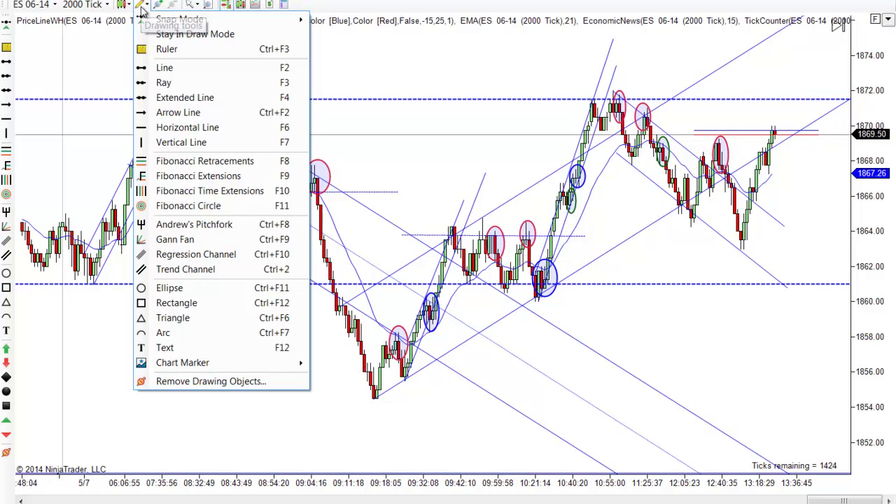
click(155, 67)
click(315, 168)
click(360, 401)
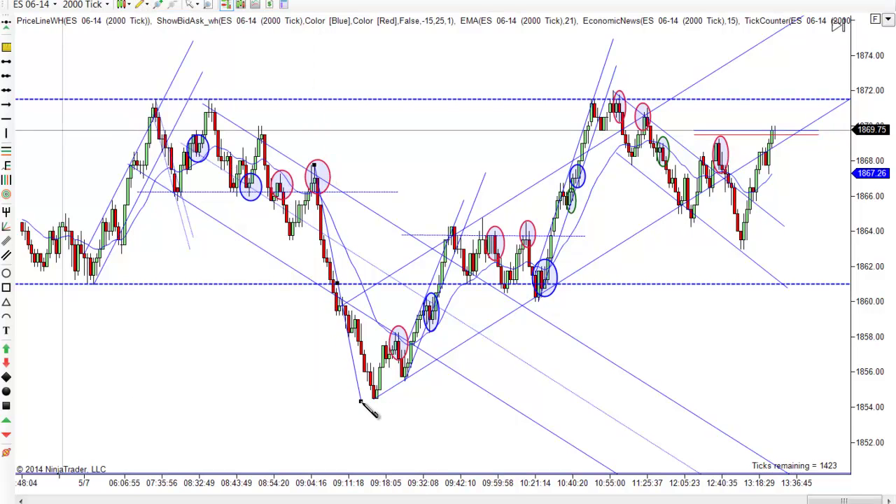
drag(360, 402, 366, 403)
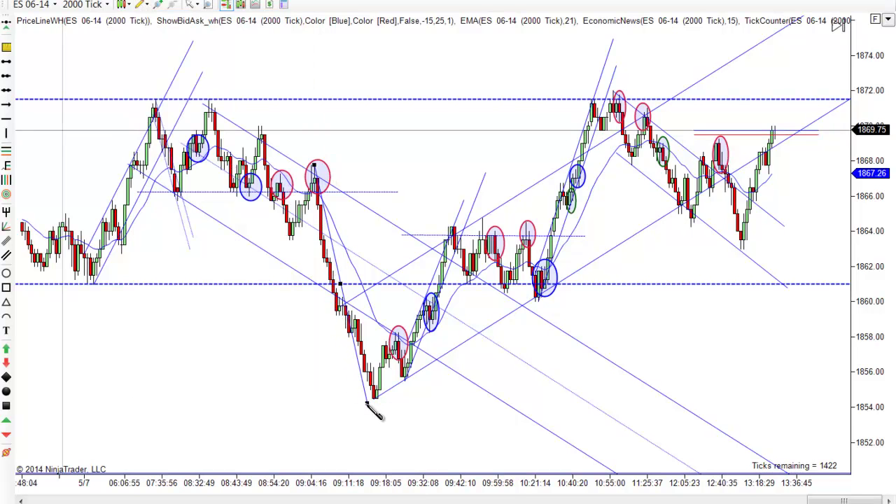
Step: Place a parallel copy of the steep falling line along the lower side of the sell-off bars
click(354, 349)
mouse_move(354, 349)
mouse_down()
mouse_move(343, 284)
mouse_move(335, 304)
mouse_up()
click(371, 408)
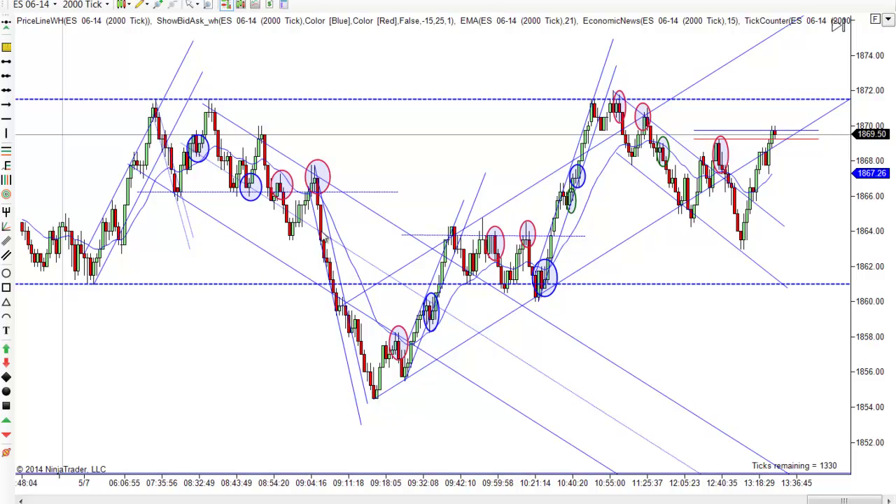
Step: Move the red ellipse off the 09:04 high into the empty area beside it to uncover the bars
scroll(420, 165, up, 3)
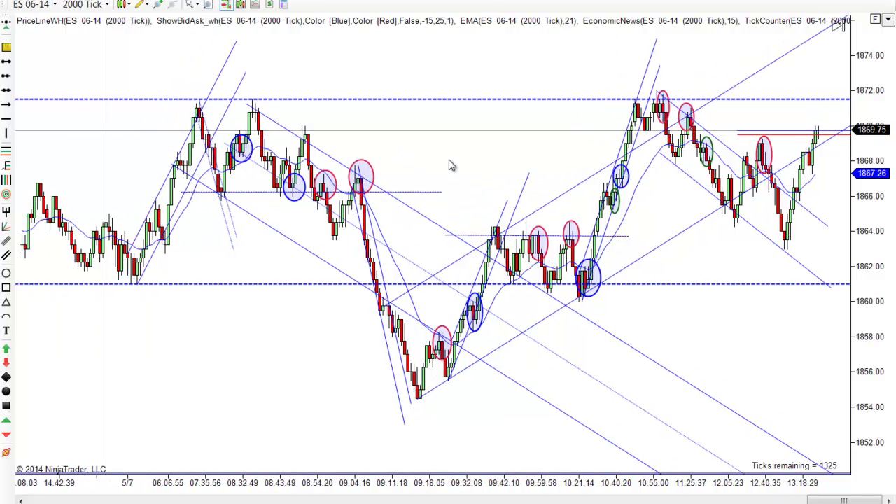
click(361, 175)
drag(361, 175, 410, 161)
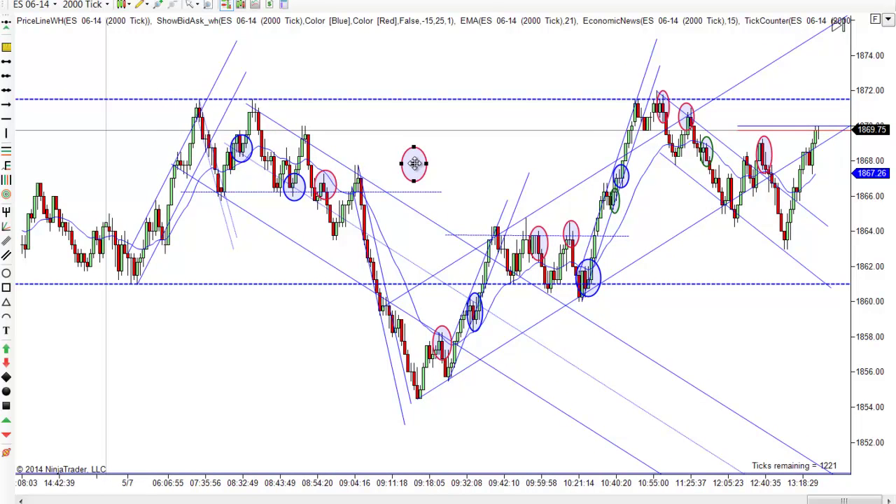
Step: Return the fixed price scale to automatic and draw a rising line from the 08:58 low at about 1863.50, past the 09:04 high, to about 1868.60
scroll(416, 163, down, 12)
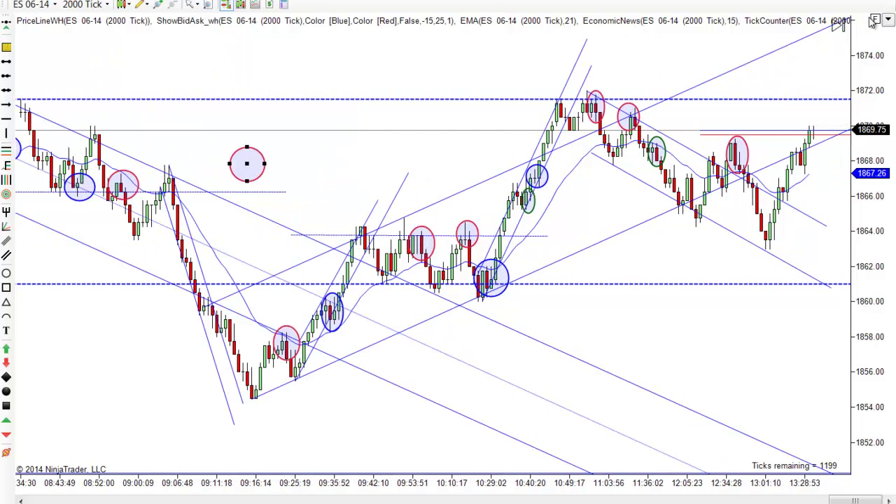
click(876, 21)
drag(400, 136, 667, 148)
scroll(667, 148, down, 2)
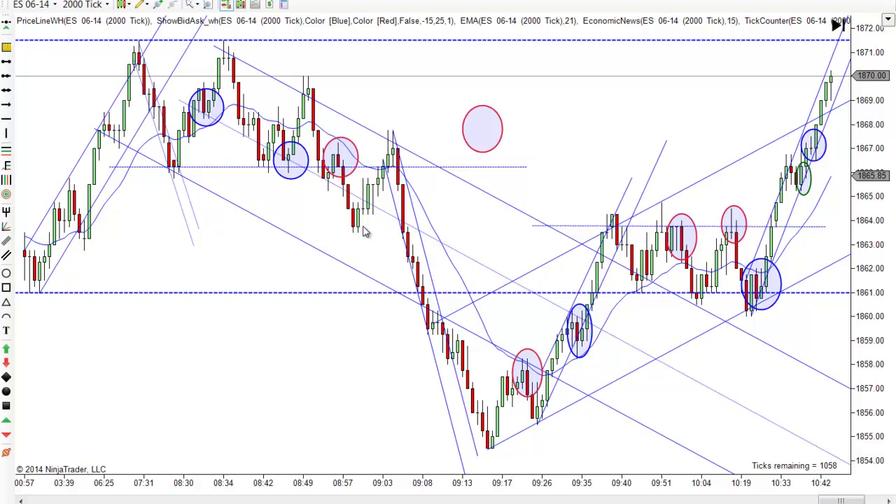
click(159, 7)
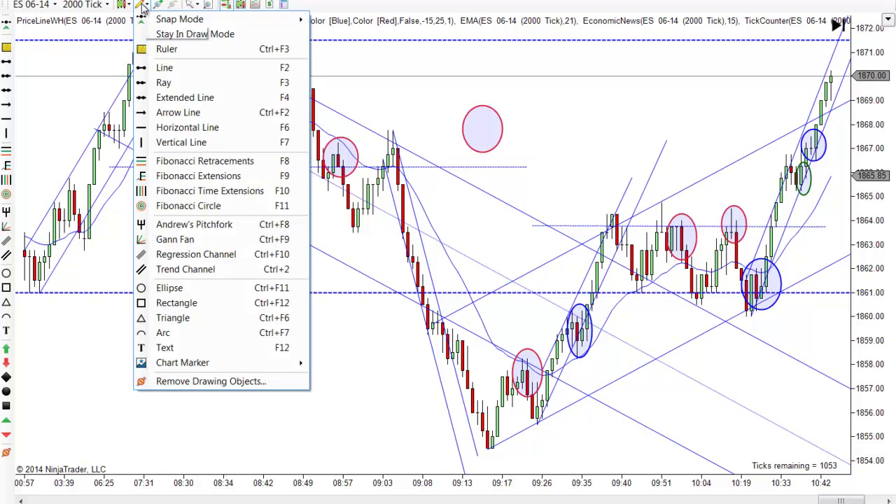
click(162, 69)
click(357, 229)
click(417, 109)
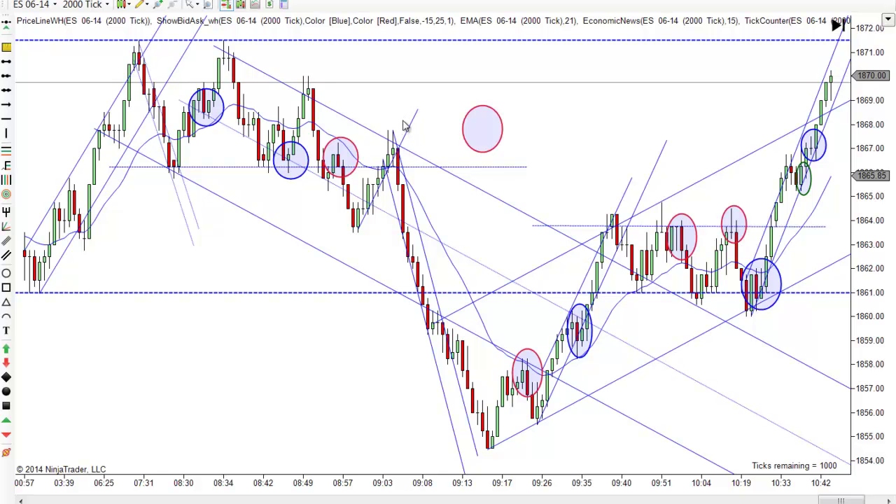
Step: Move the red ellipse back onto the swing high near 09:04
click(483, 131)
drag(482, 133, 397, 140)
Step: Shift the lower line of the early rising channel slightly outward so it starts at the 1861.00 low
scroll(420, 144, up, 3)
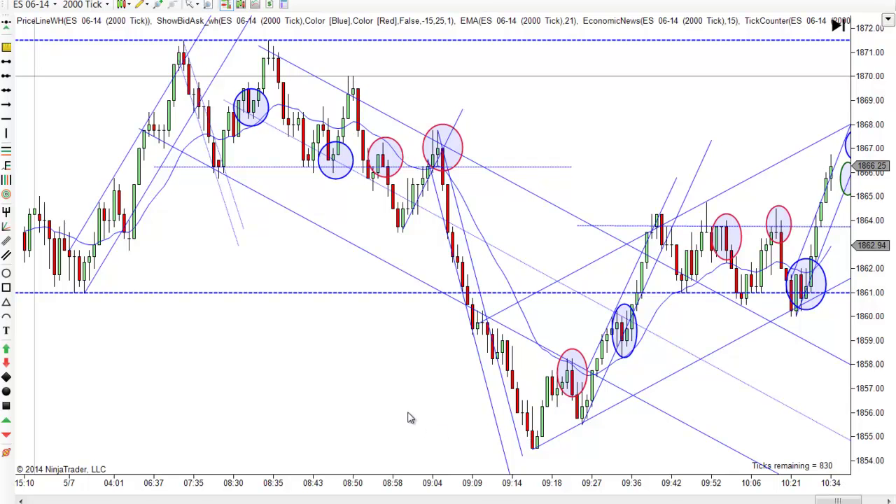
scroll(420, 410, down, 3)
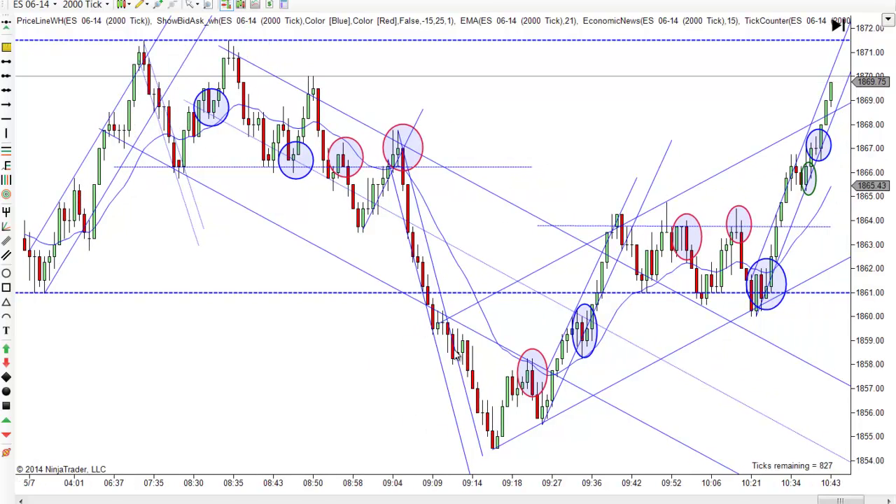
drag(302, 382, 20, 371)
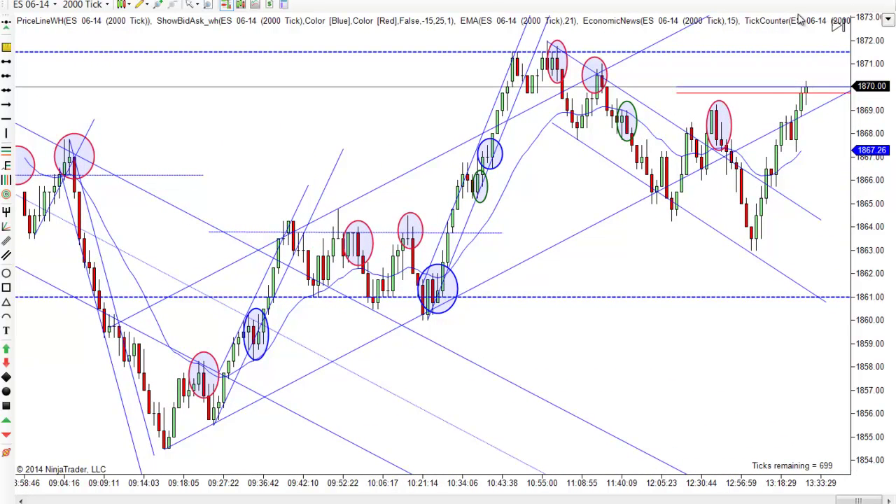
drag(57, 406, 495, 410)
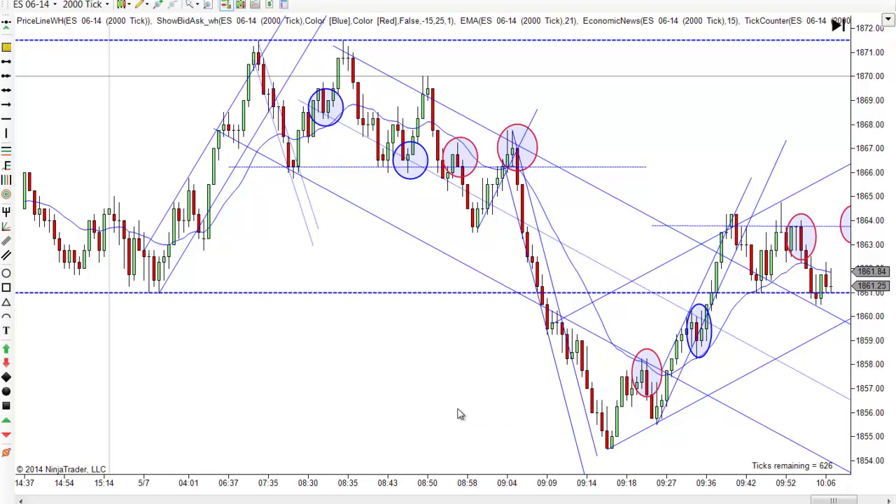
scroll(452, 416, down, 2)
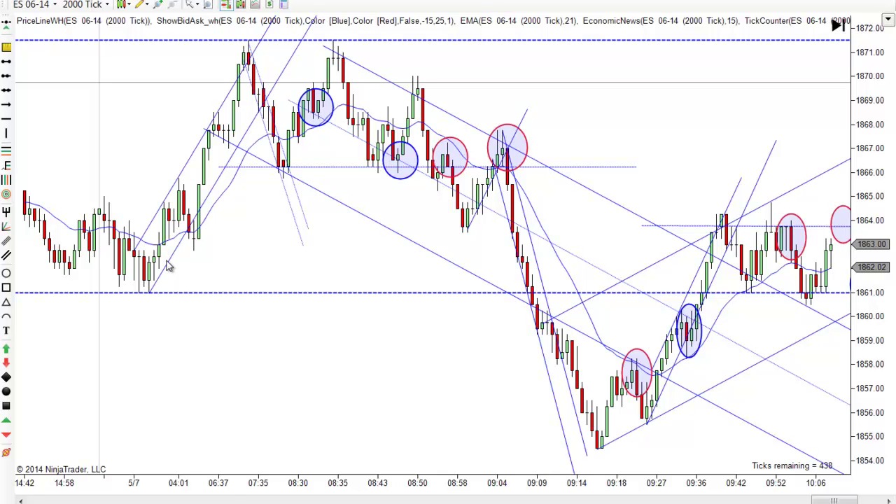
drag(166, 264, 161, 261)
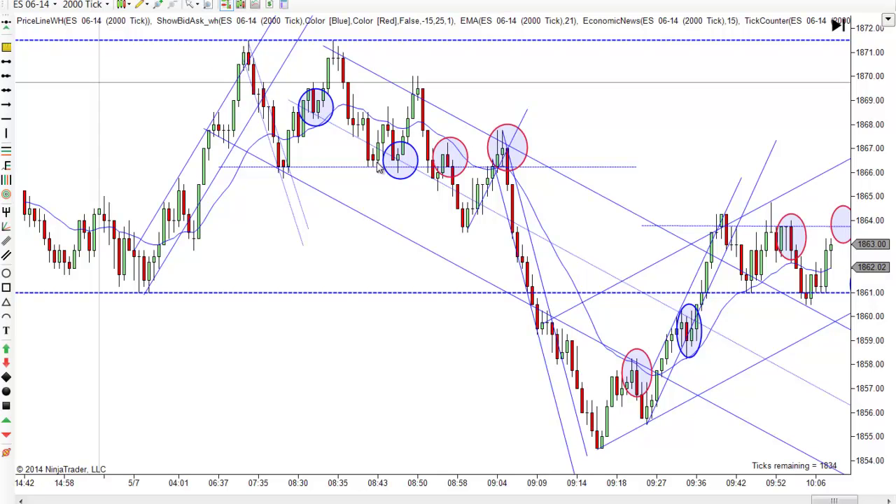
Step: Draw a falling line from the 08:35 high at about 1871.50 down to about 1863.50 near 08:50
click(143, 5)
click(145, 70)
click(334, 46)
click(413, 238)
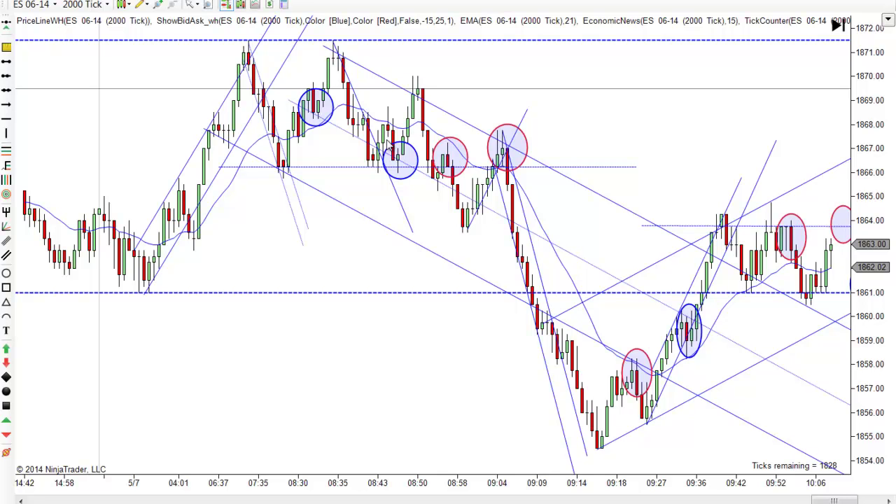
Step: Switch the cursor to a crosshair and place a copy of the blue ellipse just above the original, near the 08:45 bars
click(191, 5)
click(217, 33)
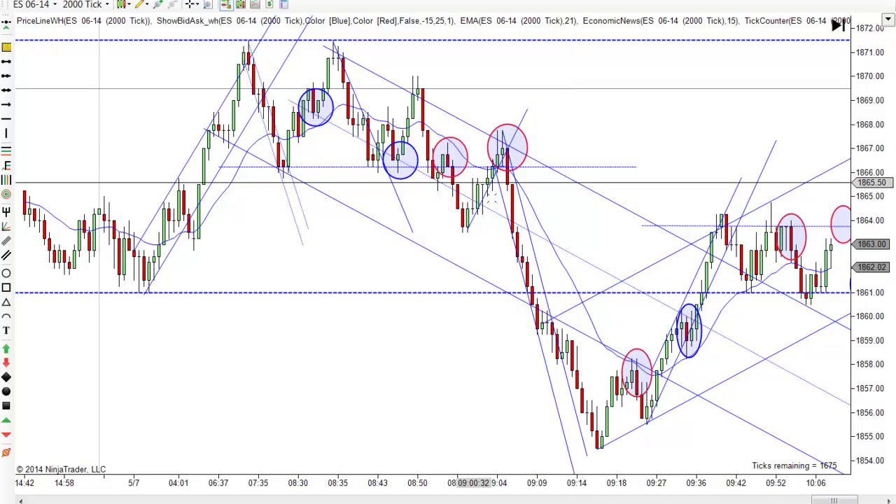
click(412, 145)
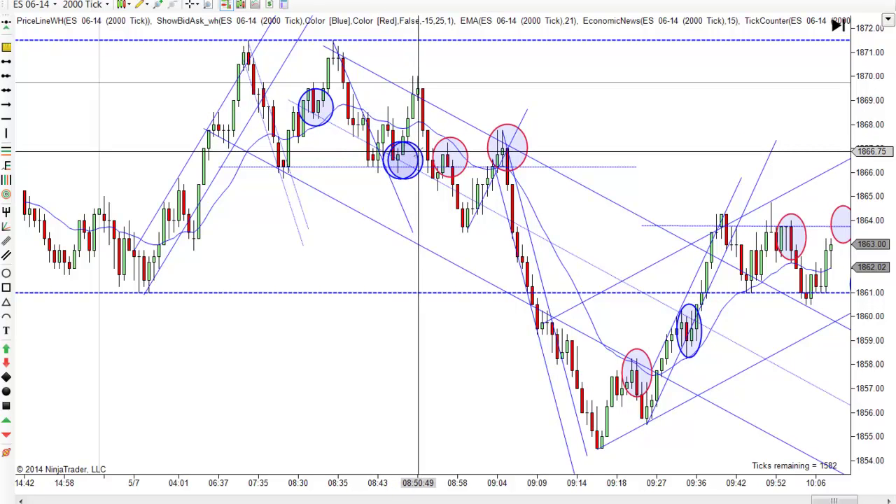
drag(404, 159, 398, 107)
Step: Change the copied ellipse's outline color to DarkGreen
double_click(398, 107)
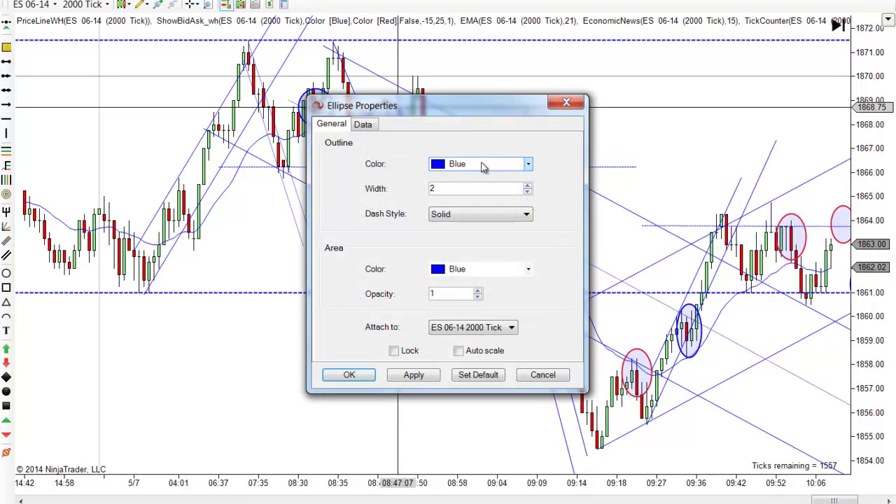
click(528, 163)
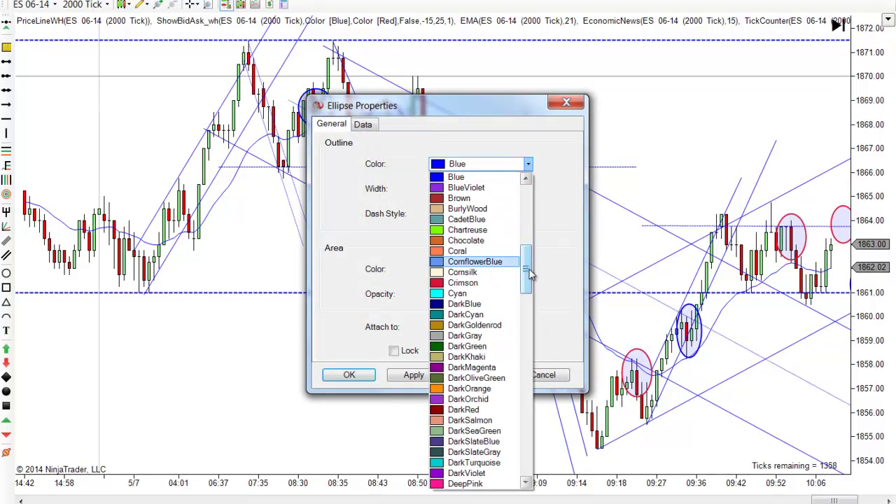
scroll(525, 266, up, 1)
click(467, 378)
click(414, 376)
click(350, 375)
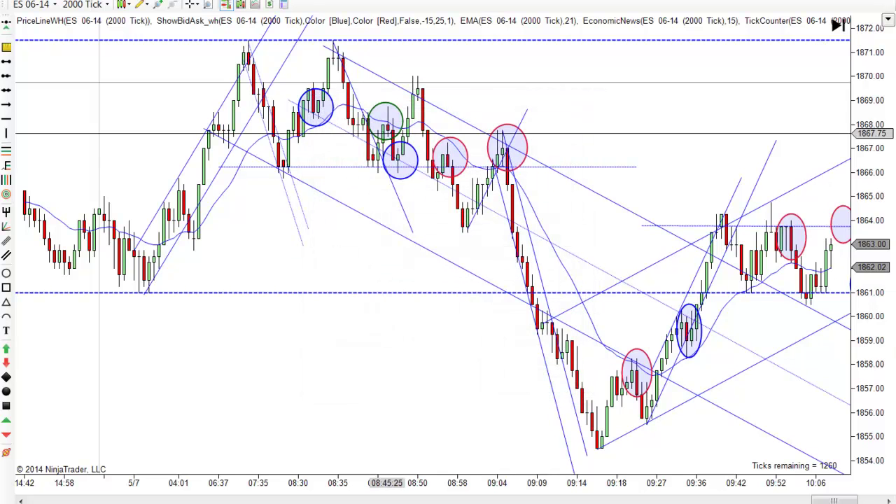
Step: Narrow the green ellipse so it closely surrounds the small swing high near 08:45
click(368, 116)
drag(369, 116, 397, 122)
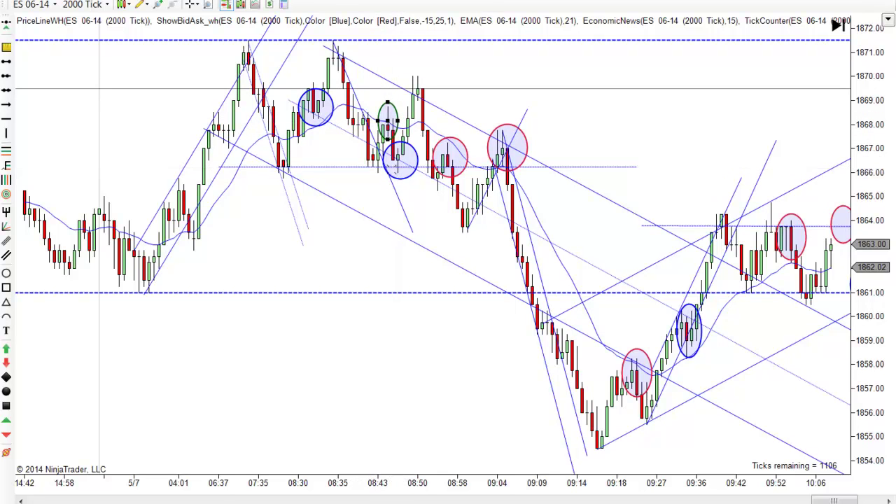
click(382, 249)
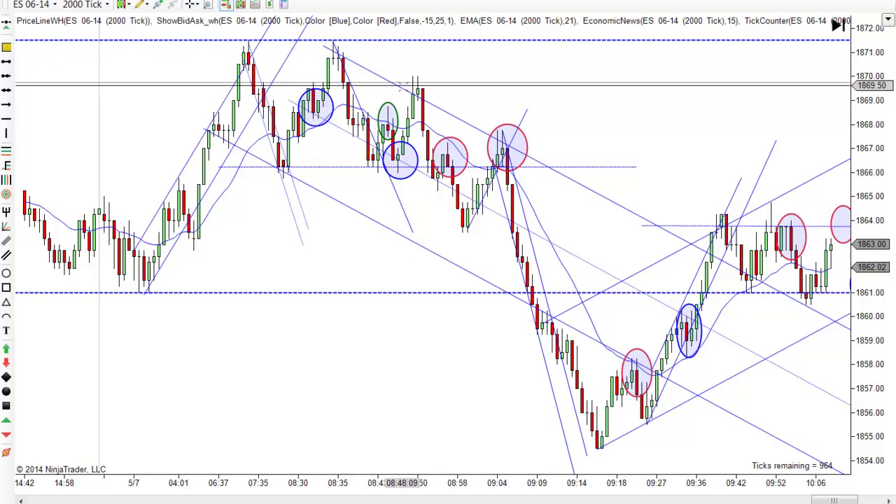
Step: Shift the upper descending channel line up onto the 08:35 and 08:50 highs, and nudge the channel's middle line up slightly
click(399, 84)
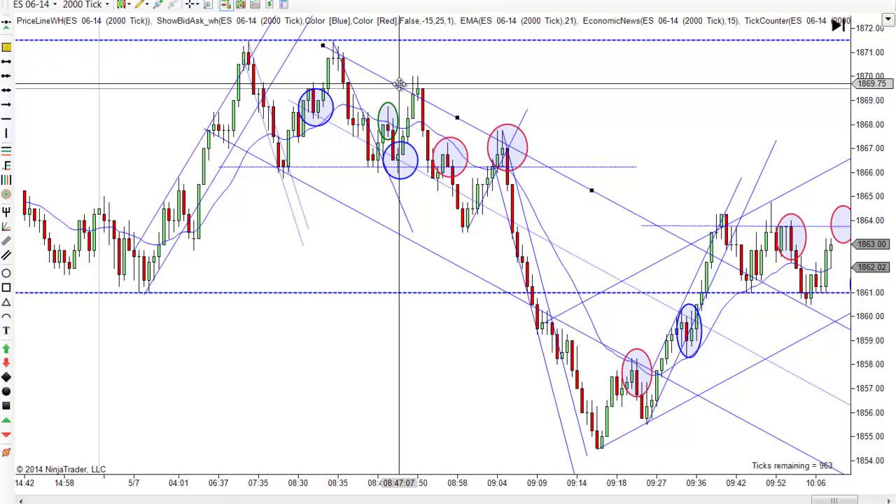
drag(399, 84, 397, 78)
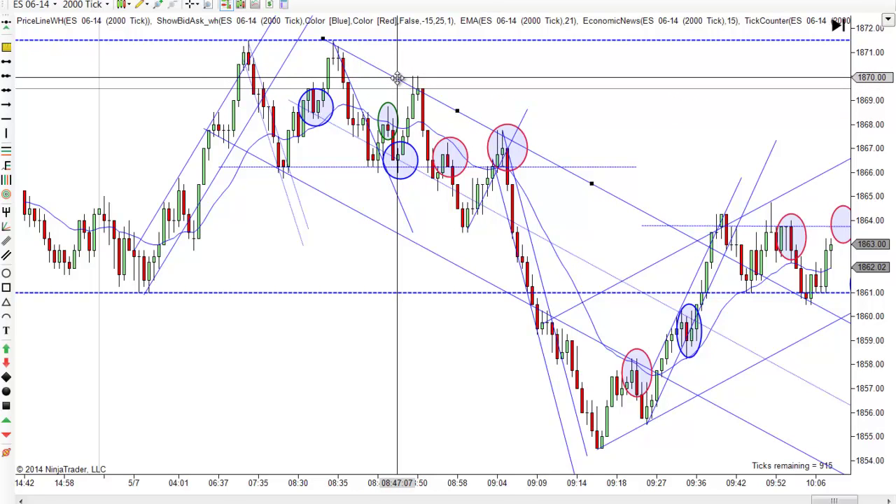
click(380, 111)
click(353, 132)
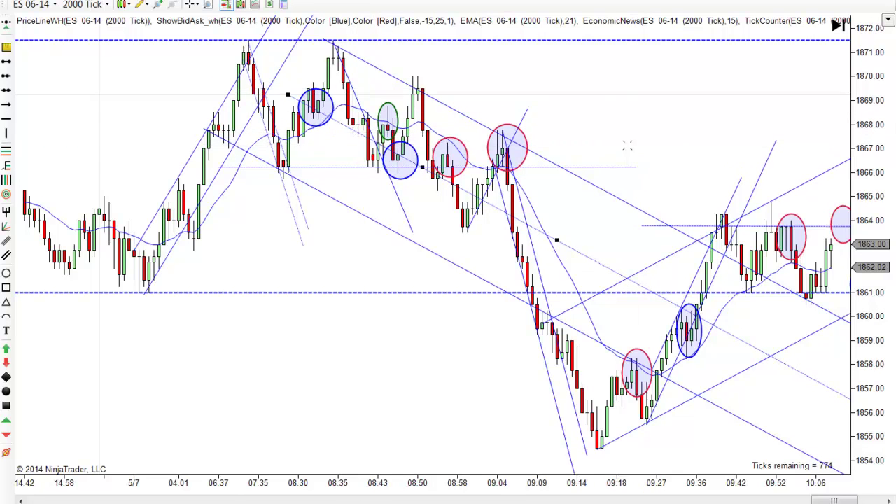
click(409, 111)
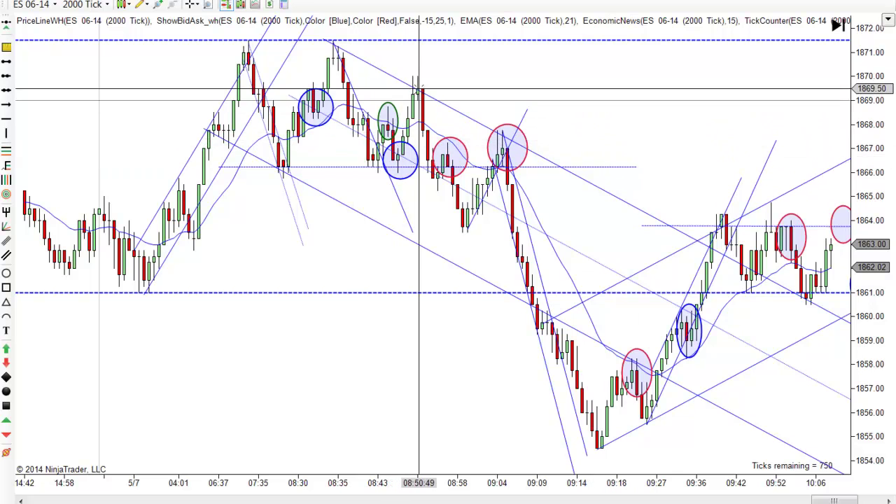
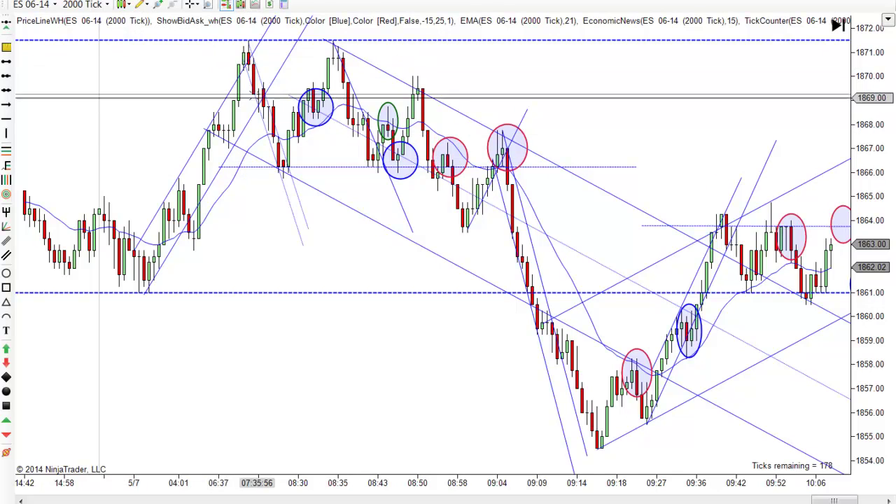
Step: Draw a temporary arrow line from the 08:35 high to the 08:43 low, compare it with the decline from the 08:50 high, and delete it
click(140, 4)
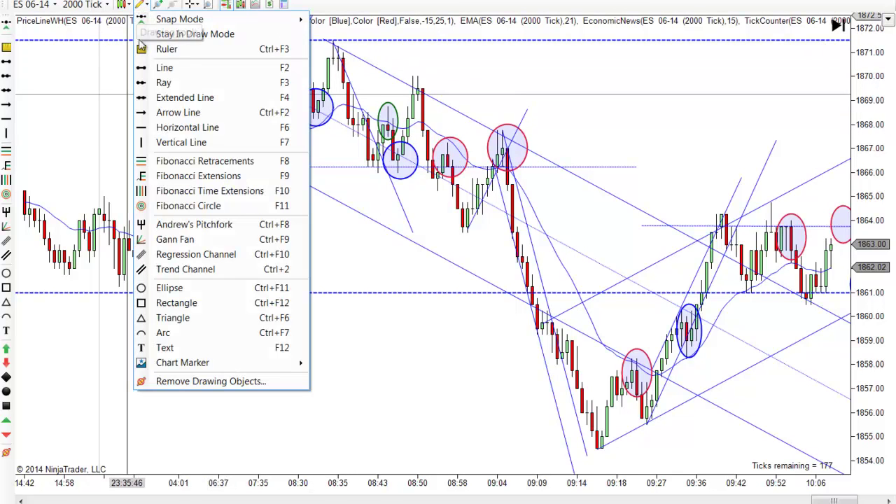
click(143, 108)
click(333, 40)
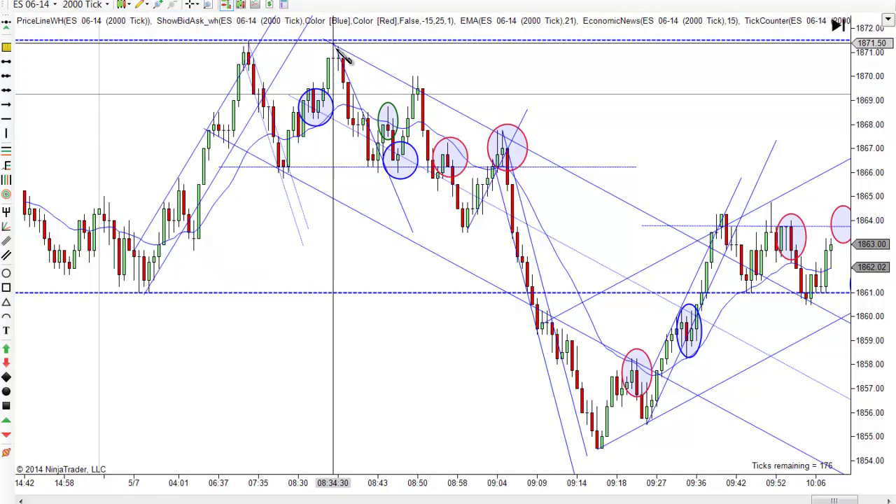
click(378, 165)
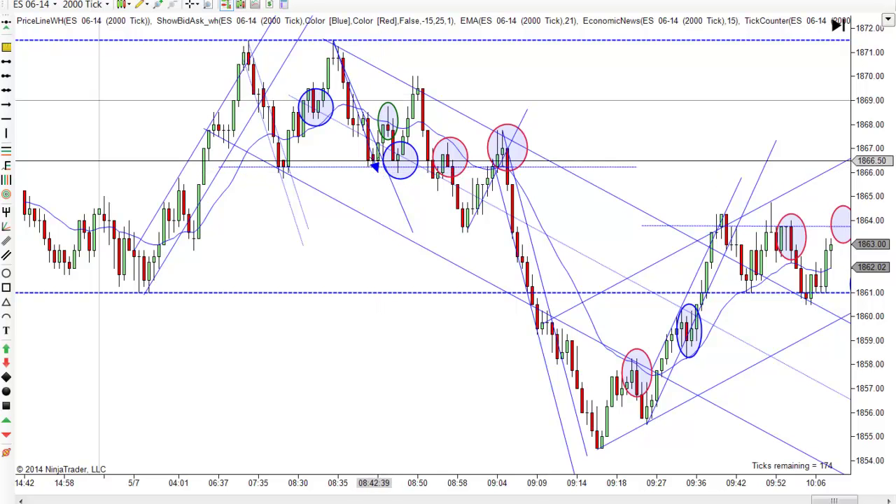
drag(374, 150, 466, 219)
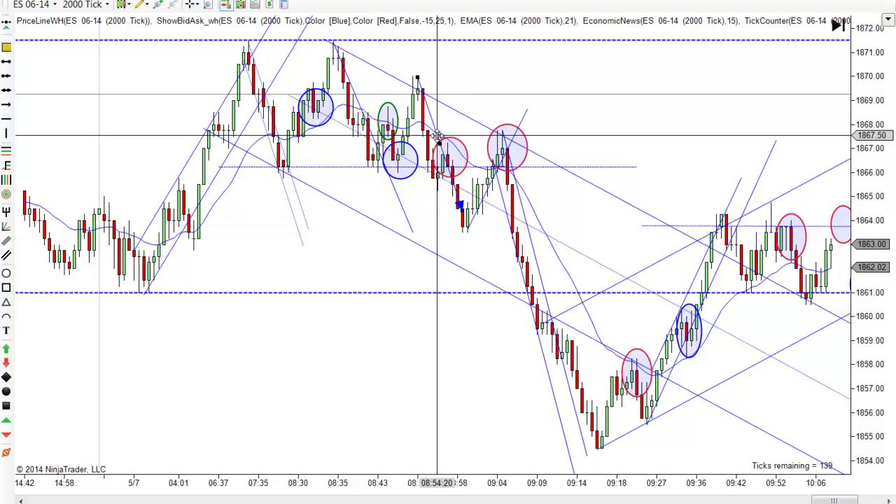
key(Delete)
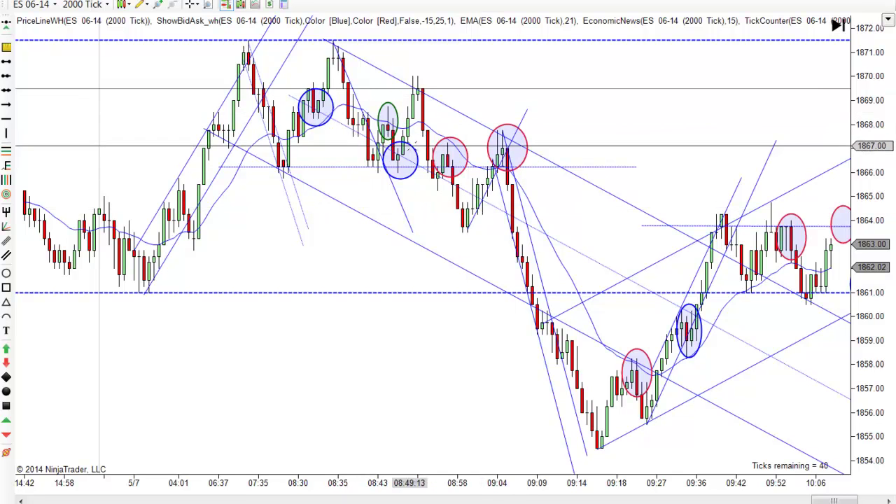
Step: Try the descending channel's middle line slightly lower, below the blue ellipse near 08:45, and return it to its original position
click(367, 133)
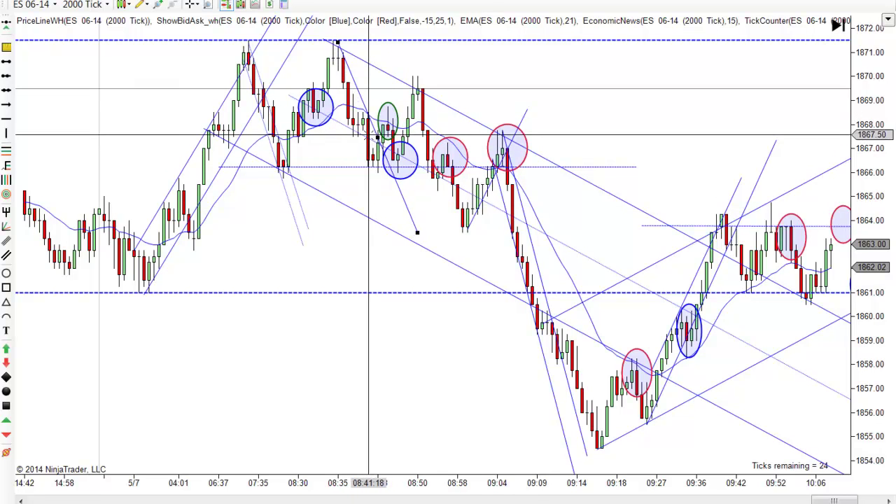
drag(340, 135, 356, 145)
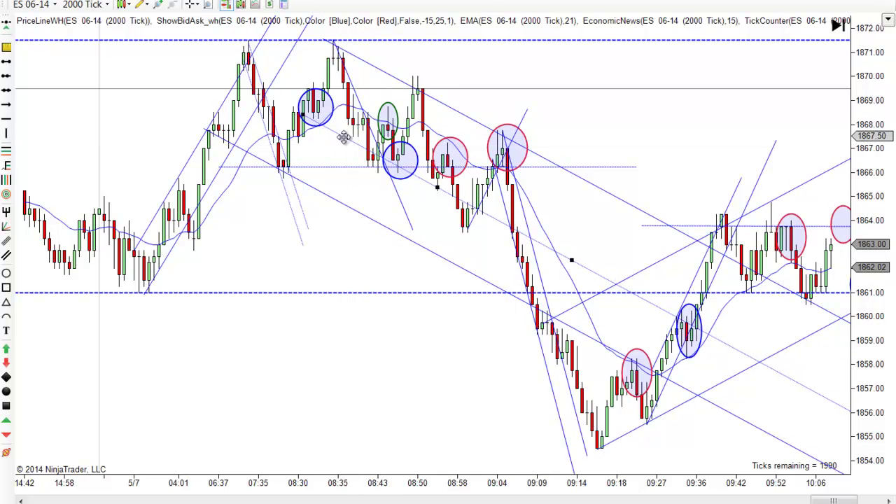
drag(360, 148, 363, 157)
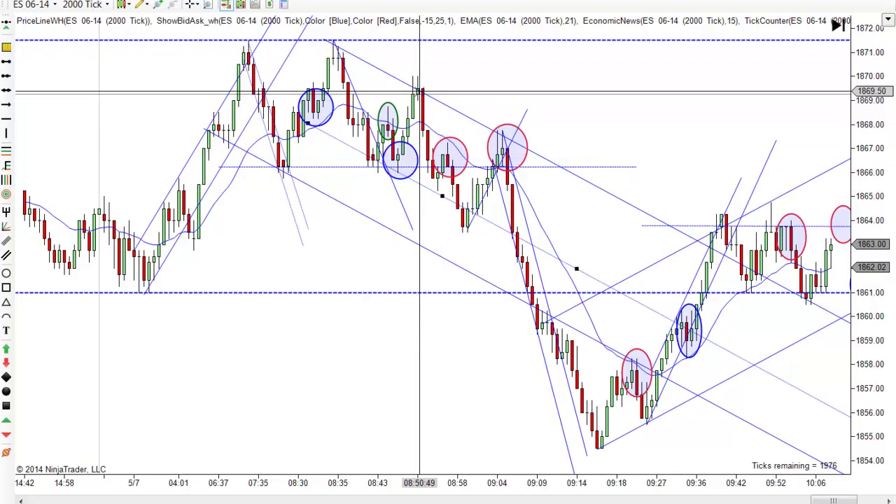
drag(369, 151, 354, 131)
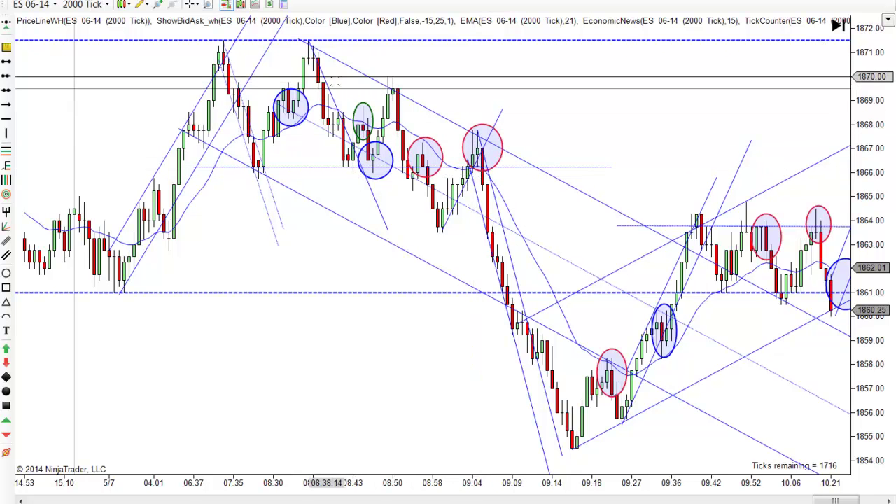
Step: Switch the cursor to the pointer and narrow the red ellipse around the 09:04 swing high
click(200, 6)
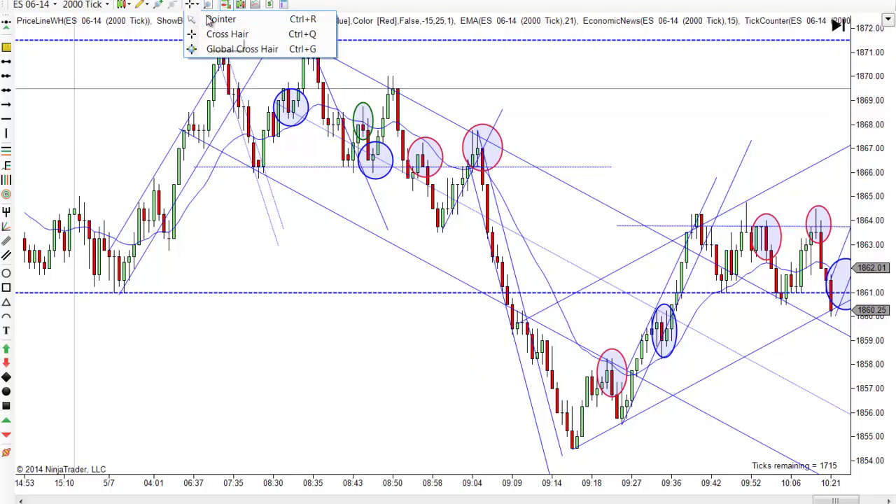
click(210, 19)
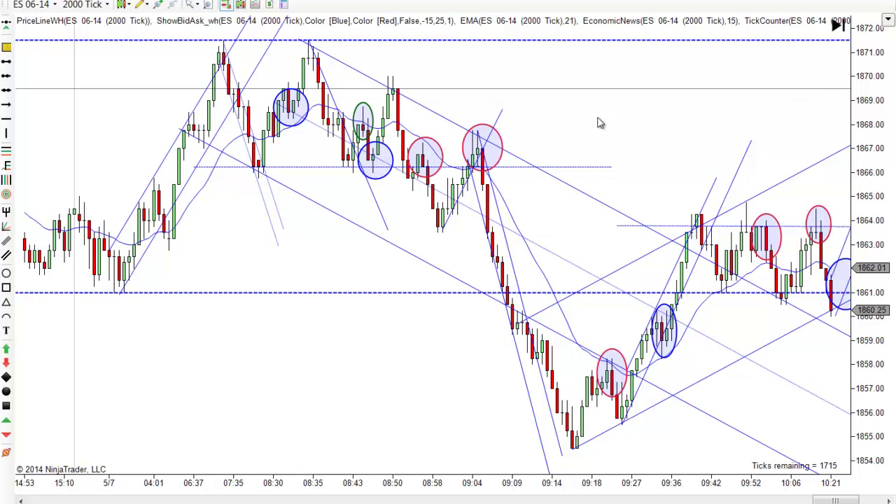
double_click(501, 144)
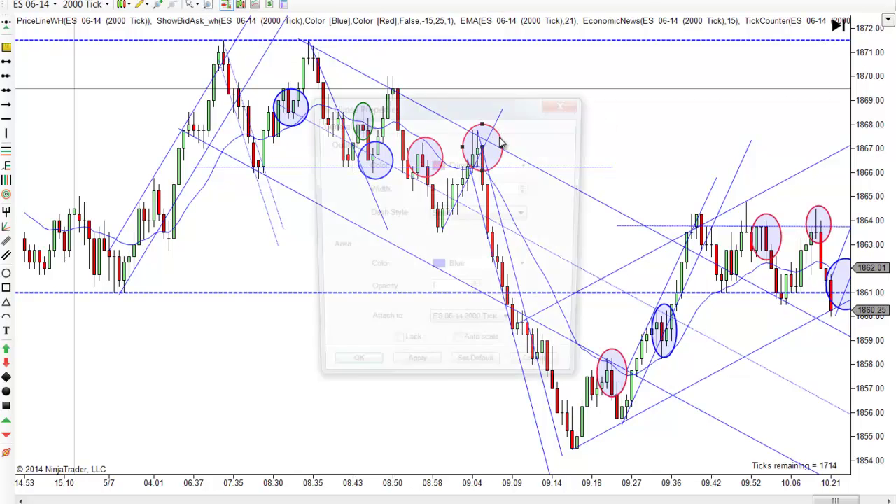
click(567, 102)
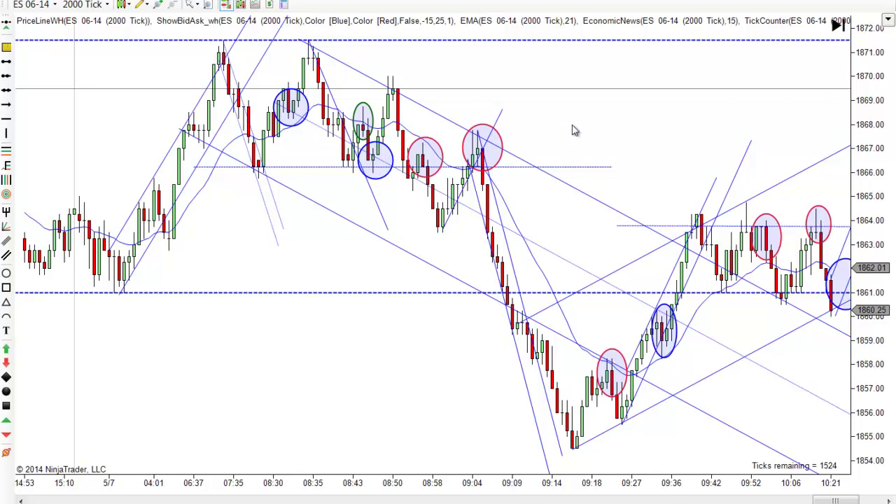
scroll(620, 140, down, 5)
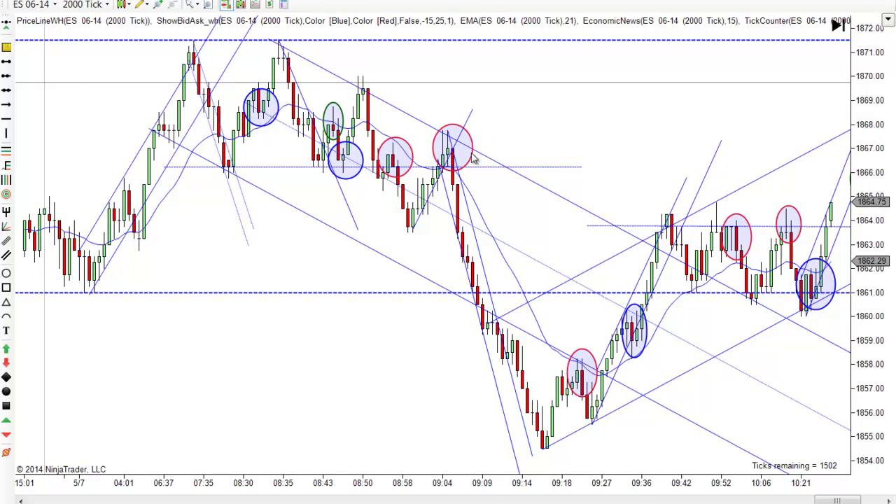
scroll(648, 154, down, 6)
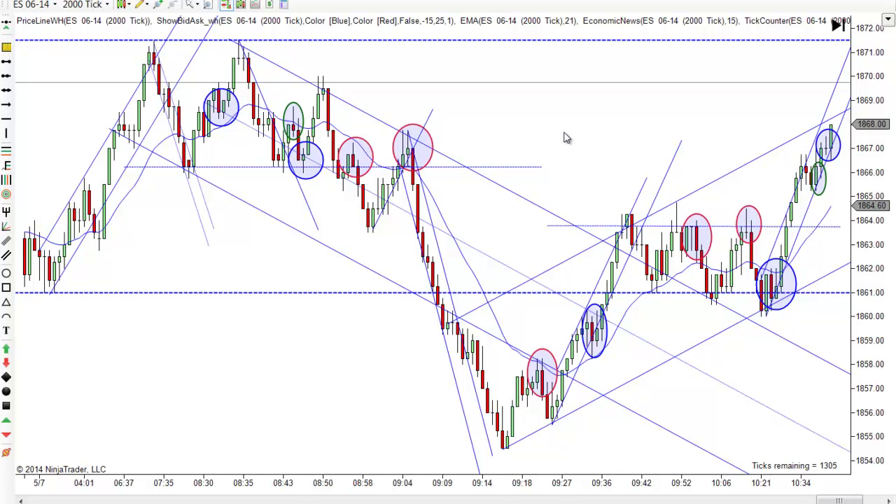
click(424, 146)
drag(424, 146, 413, 146)
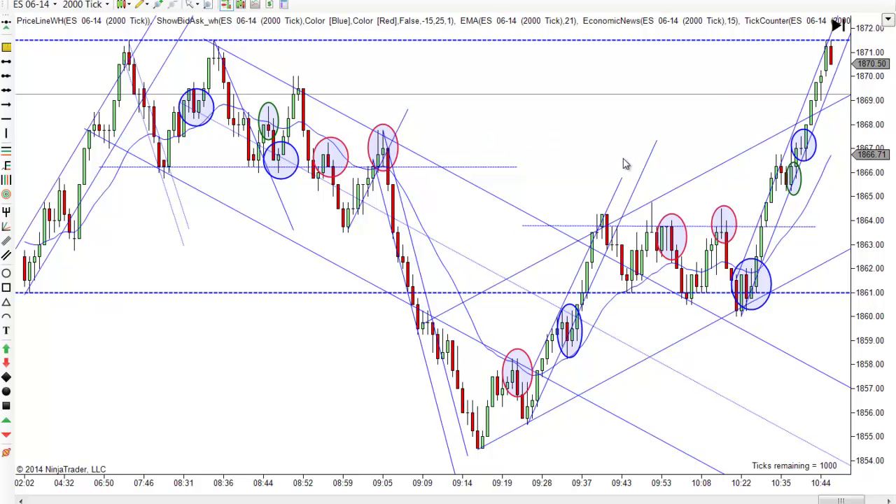
scroll(584, 136, down, 2)
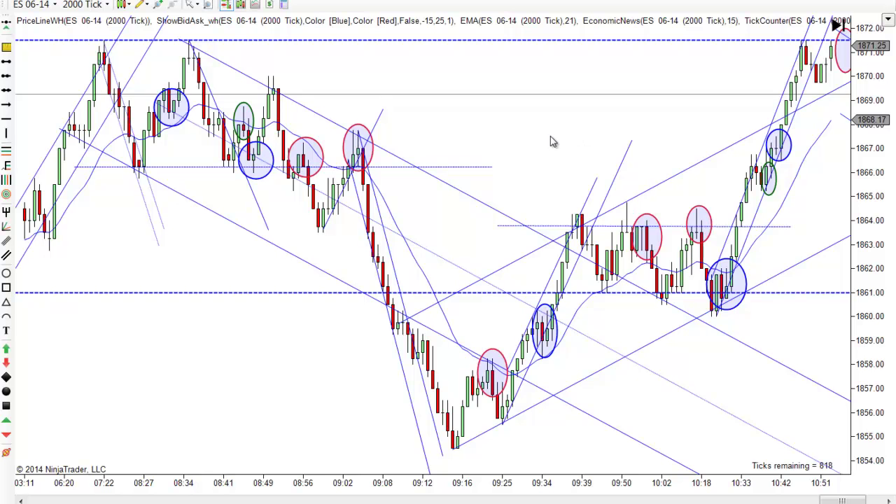
drag(546, 136, 532, 138)
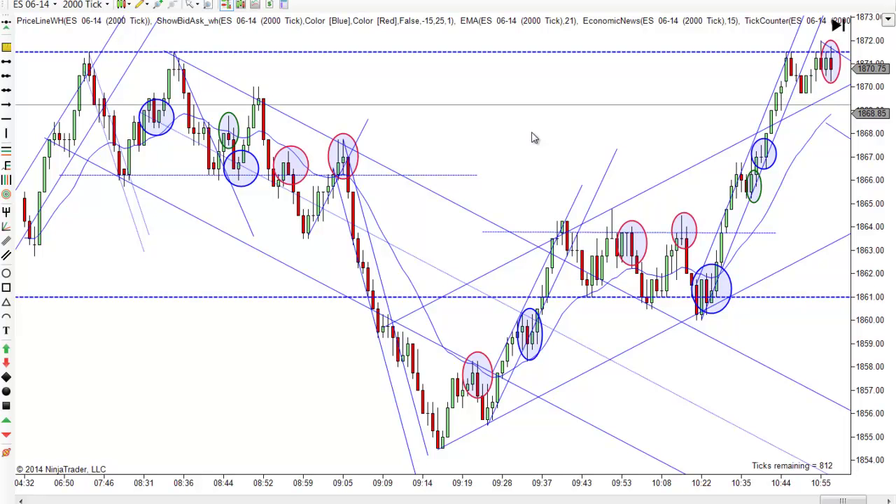
drag(554, 150, 578, 148)
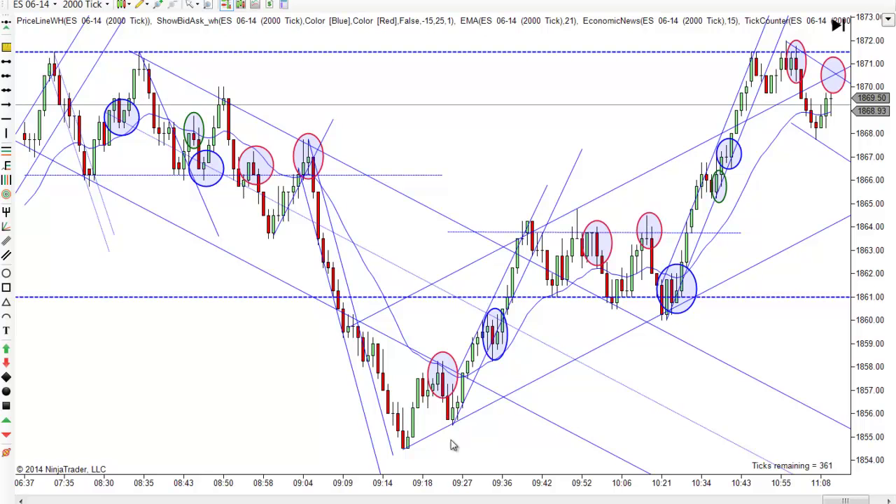
scroll(470, 456, down, 1)
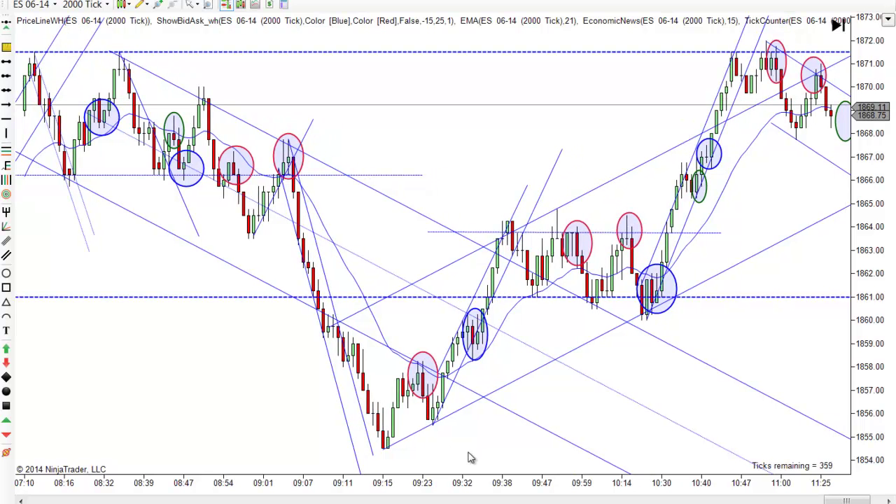
scroll(479, 455, down, 1)
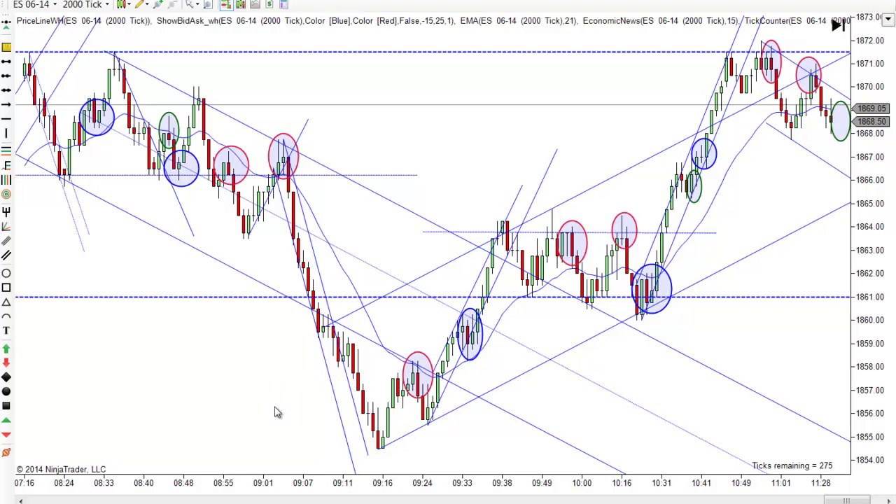
Step: Try the descending channel's lower line further down near the day's lowest bars, and move it back to its original position
drag(276, 410, 383, 397)
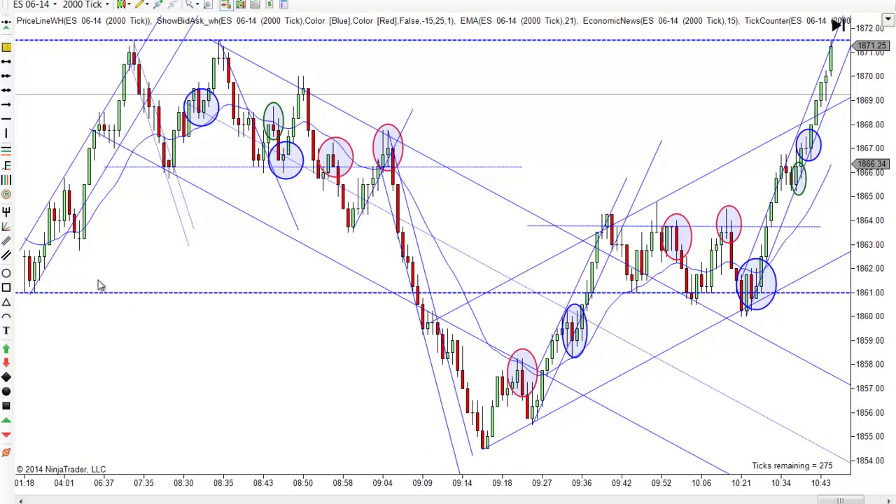
drag(263, 230, 211, 326)
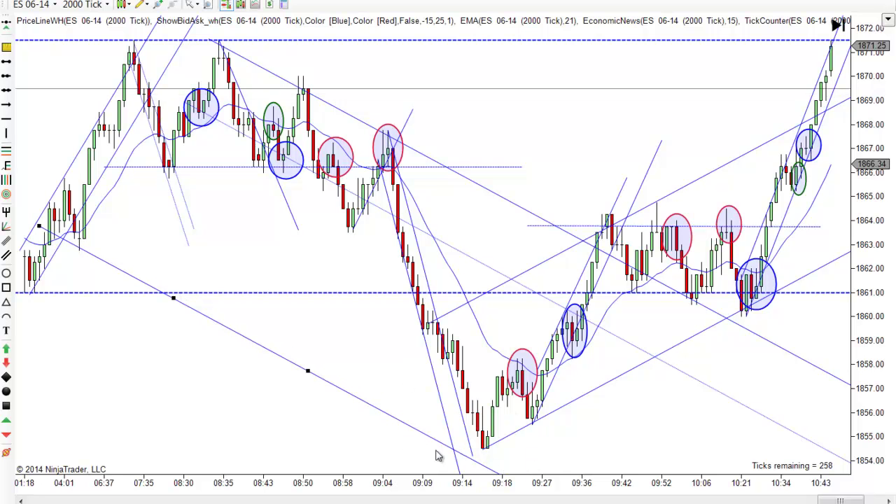
drag(276, 354, 318, 253)
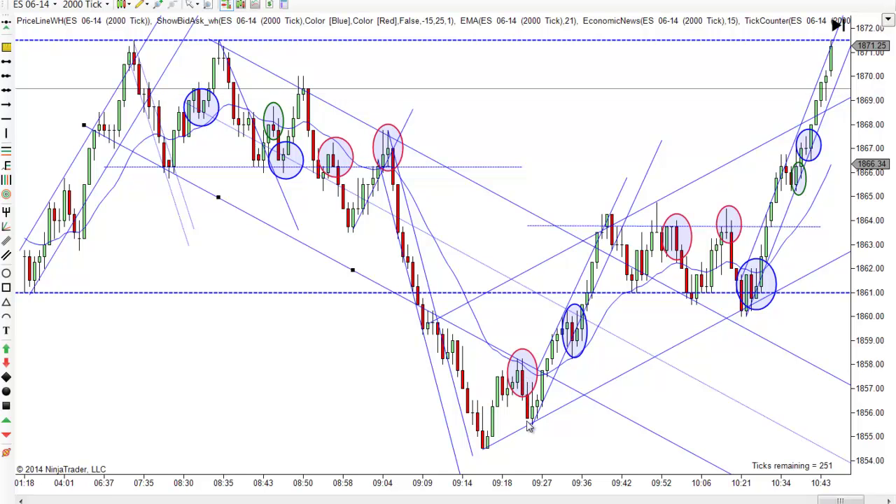
Step: Examine the chart's price swings with the crosshair cursor and switch back to the pointer
click(192, 5)
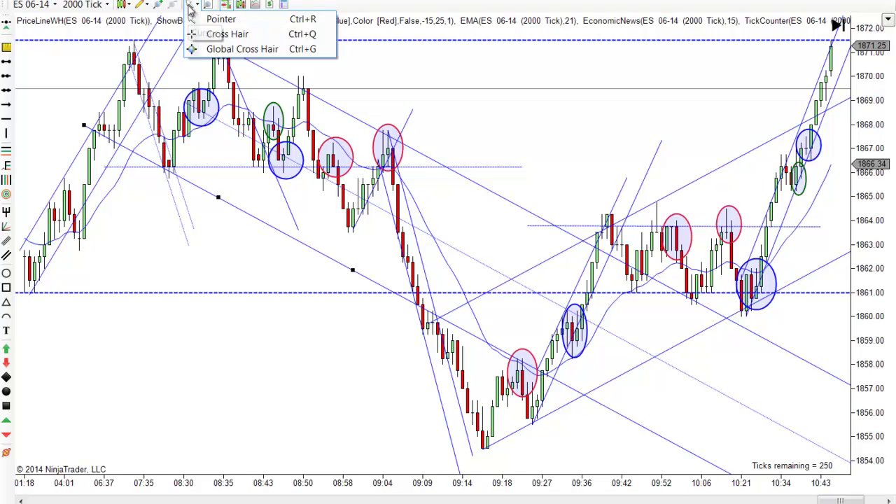
click(222, 34)
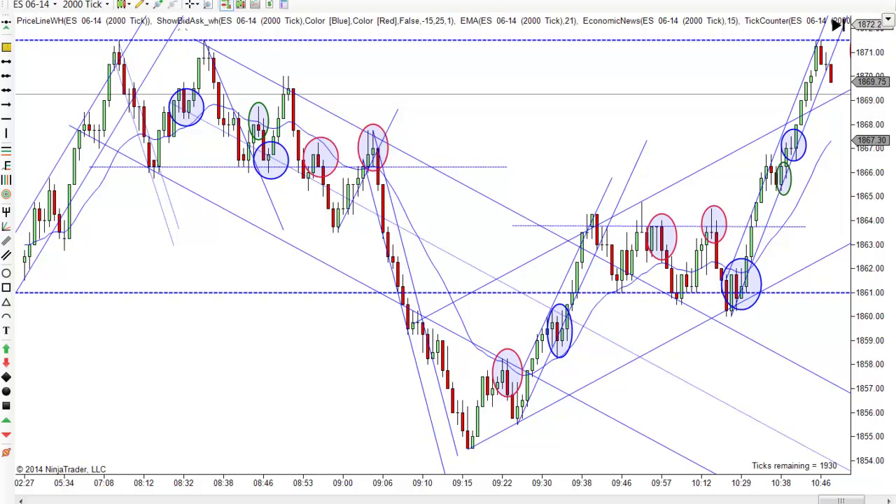
click(193, 4)
click(210, 19)
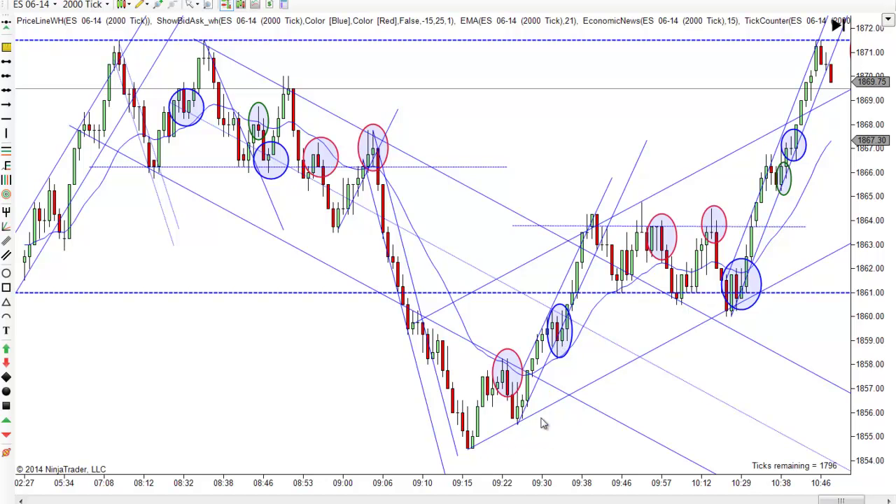
Step: Draw a temporary arrow line from the 09:25 low to the 09:33 high, compare it with the rally from the blue-circled pullback, and delete it
scroll(656, 418, down, 3)
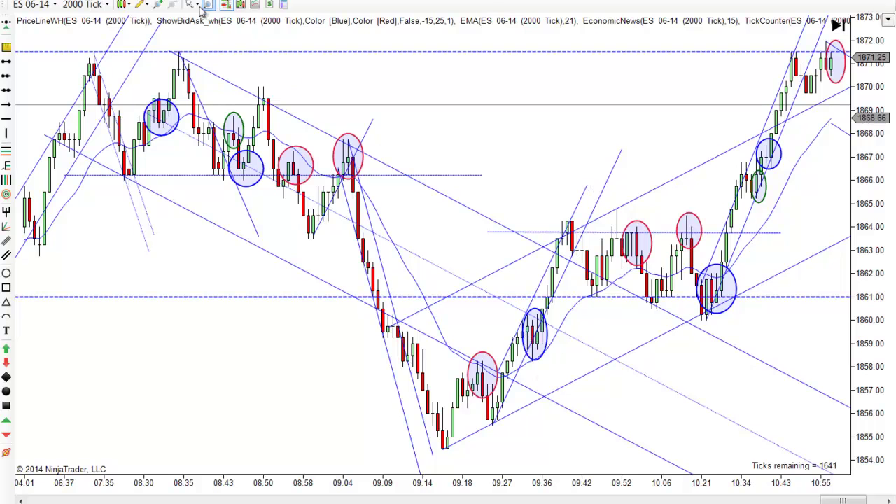
click(140, 5)
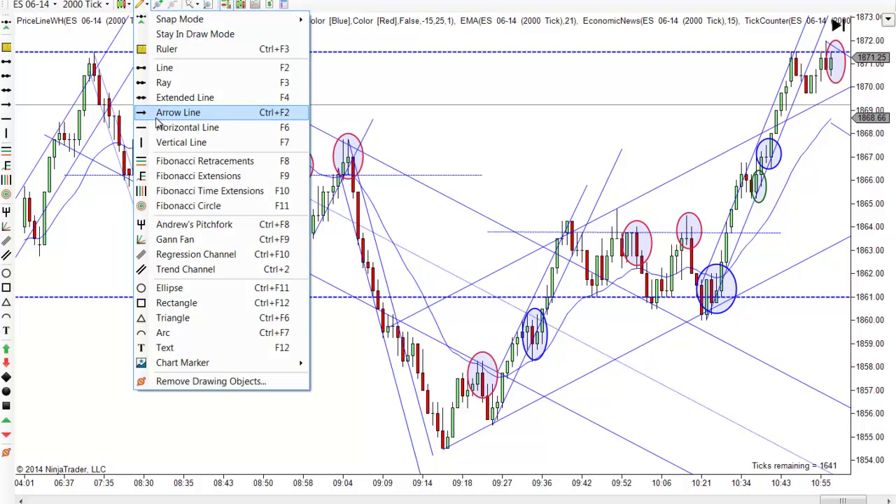
click(162, 113)
click(492, 421)
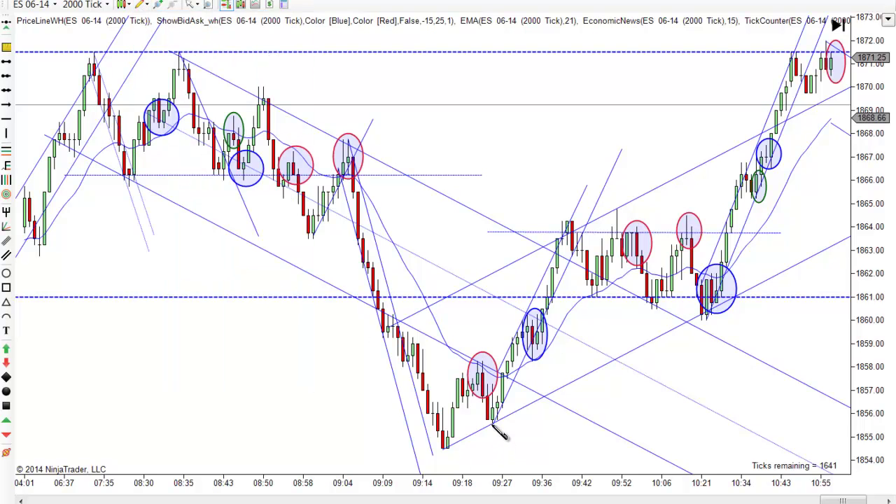
click(525, 316)
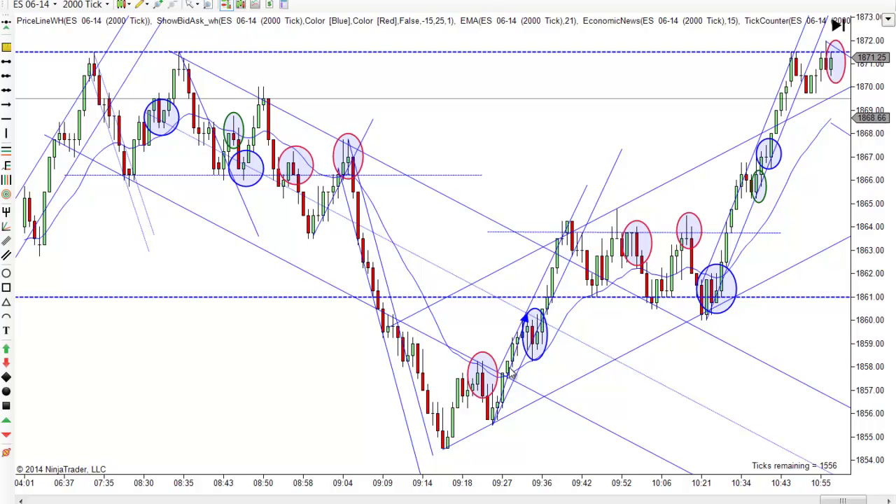
drag(509, 367, 550, 301)
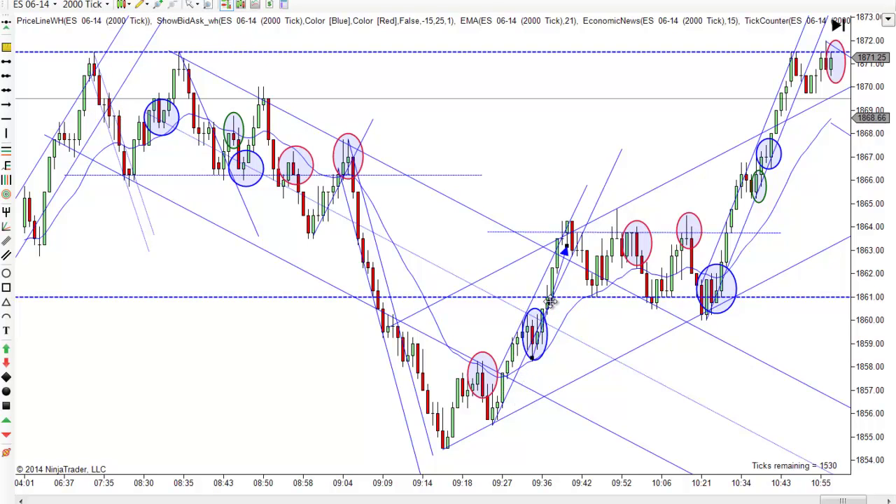
key(Delete)
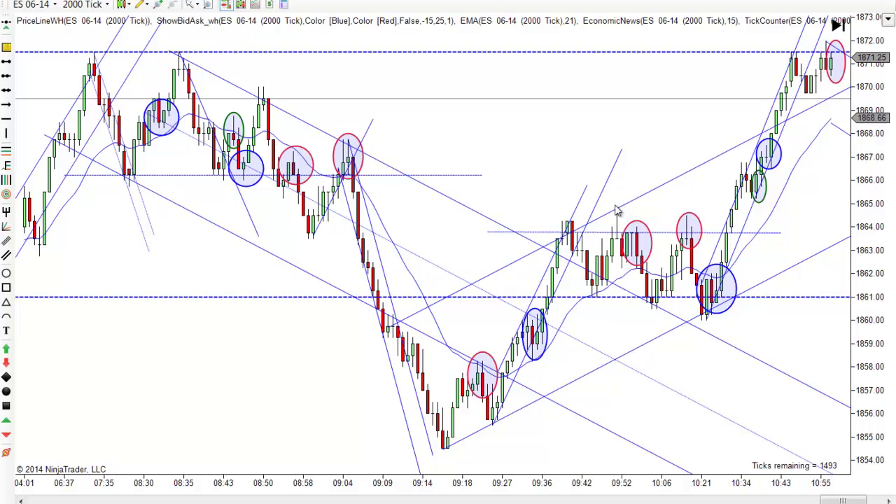
Step: Narrow the red ellipse near 09:57 and place a copy of it around the adjacent swing high near 09:52
click(624, 244)
drag(624, 244, 614, 219)
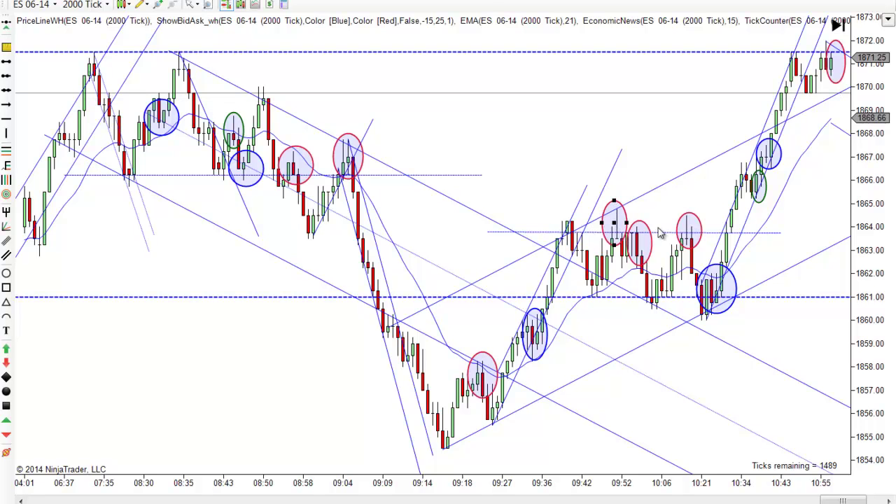
click(637, 210)
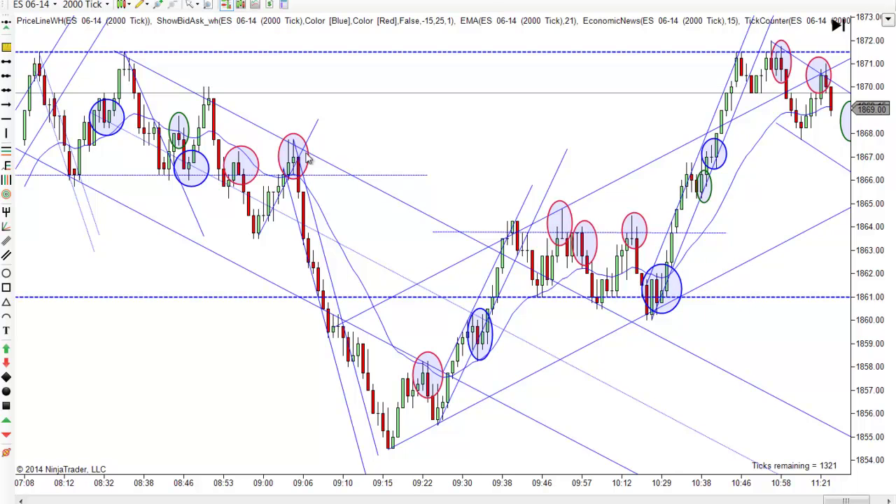
Step: Move the blue ellipse at the 10:22 swing low off the bars and place it back around that low, slightly lower
scroll(785, 269, down, 5)
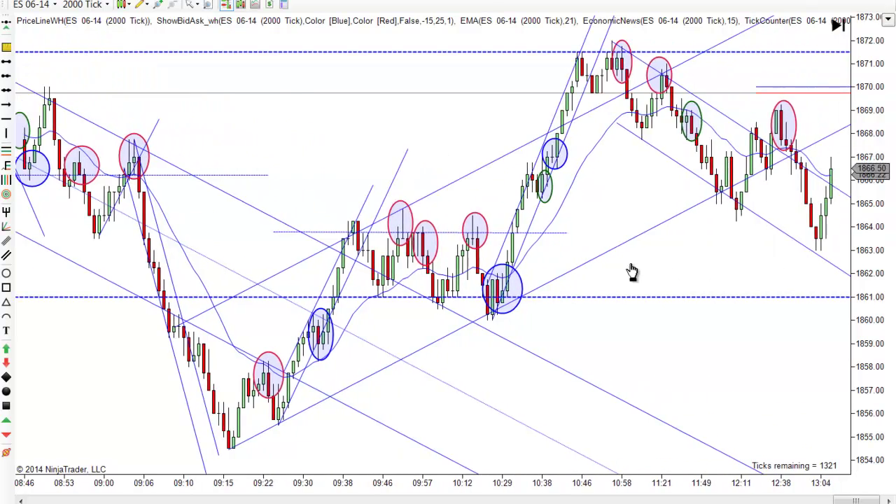
drag(676, 262, 690, 278)
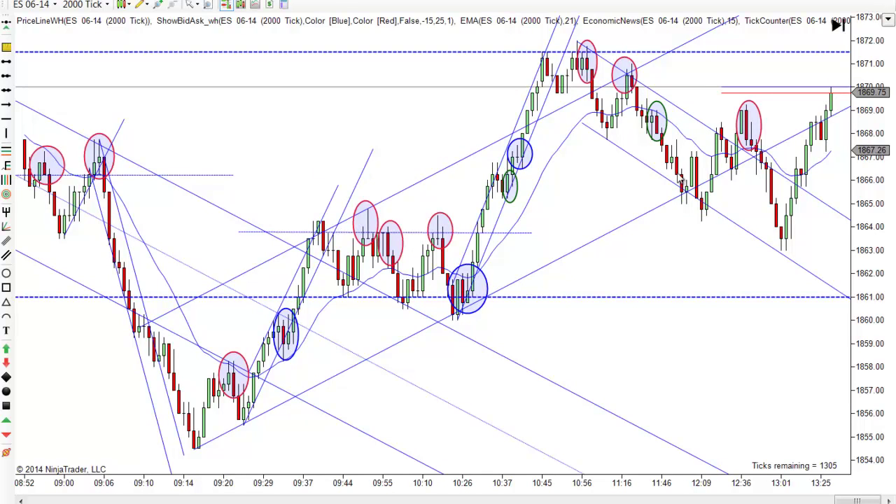
drag(416, 154, 600, 138)
scroll(770, 364, down, 3)
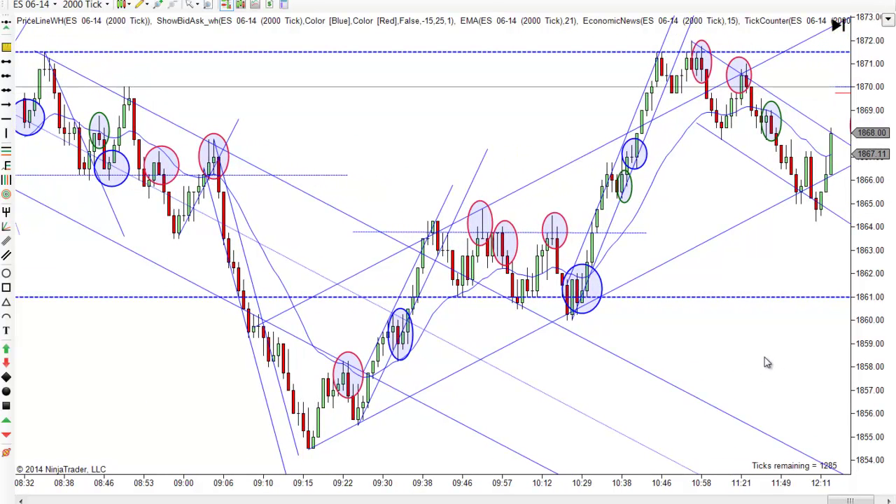
scroll(759, 364, down, 2)
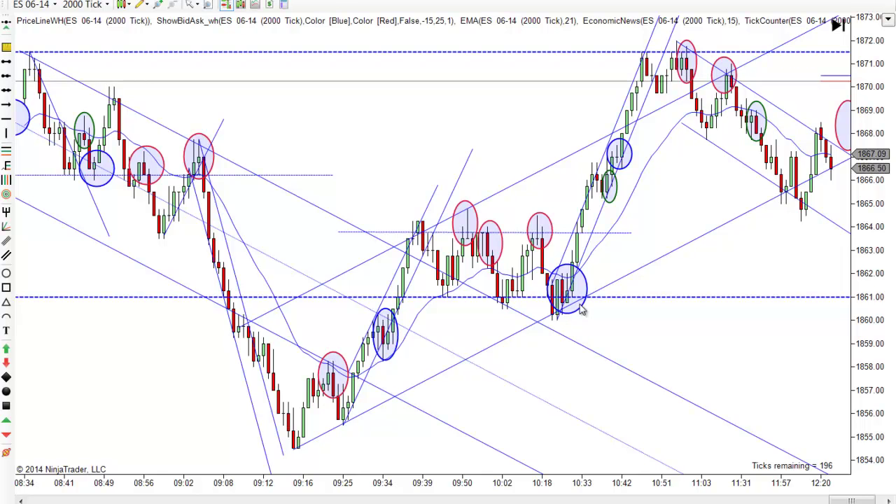
drag(567, 290, 652, 333)
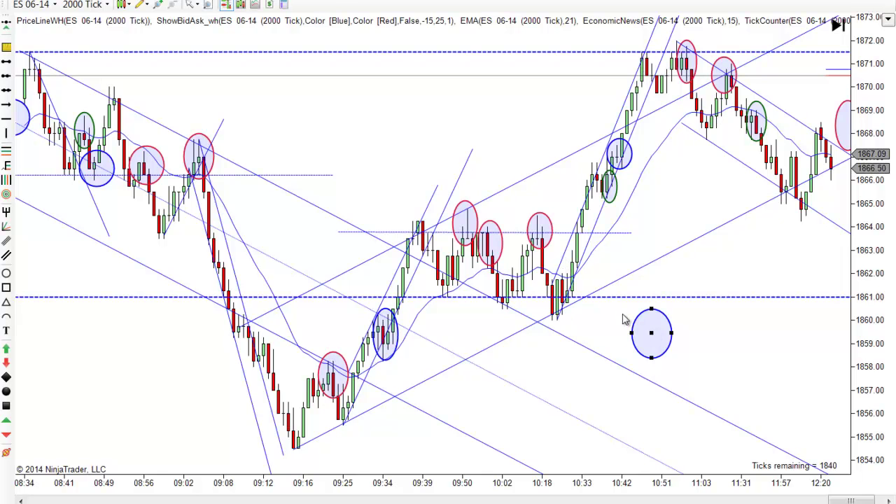
drag(650, 331, 563, 293)
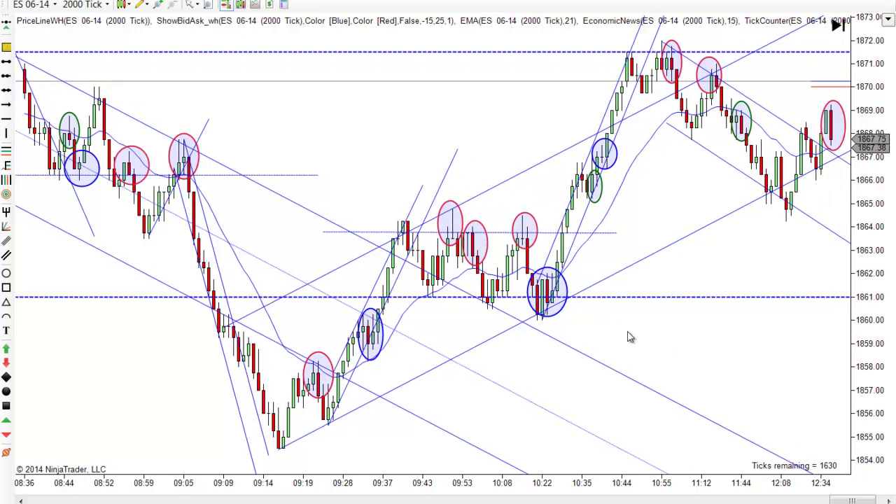
Step: Examine the price swings and circled setups from the morning highs through the 10:22 low to the early-afternoon bars
drag(666, 362, 684, 371)
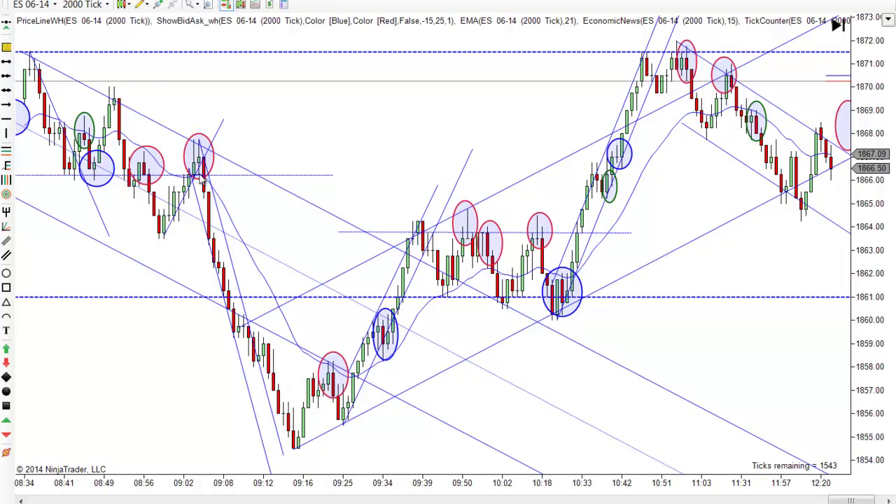
drag(286, 132, 497, 130)
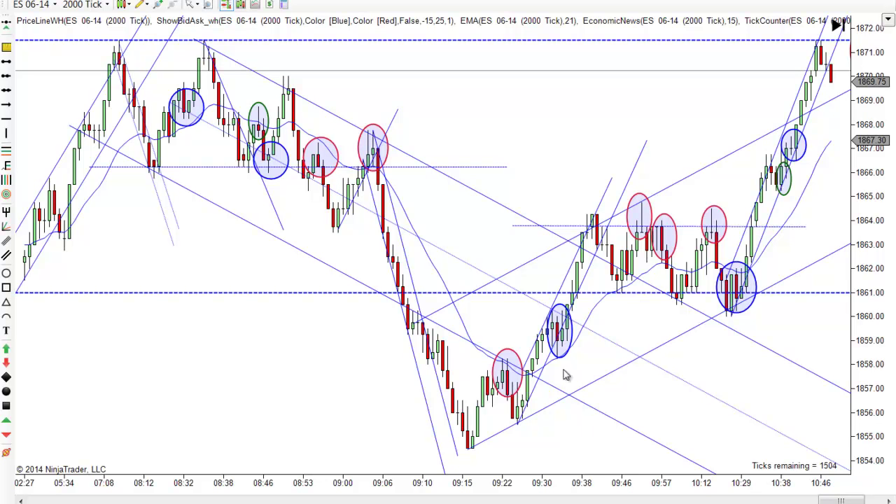
scroll(435, 245, right, 5)
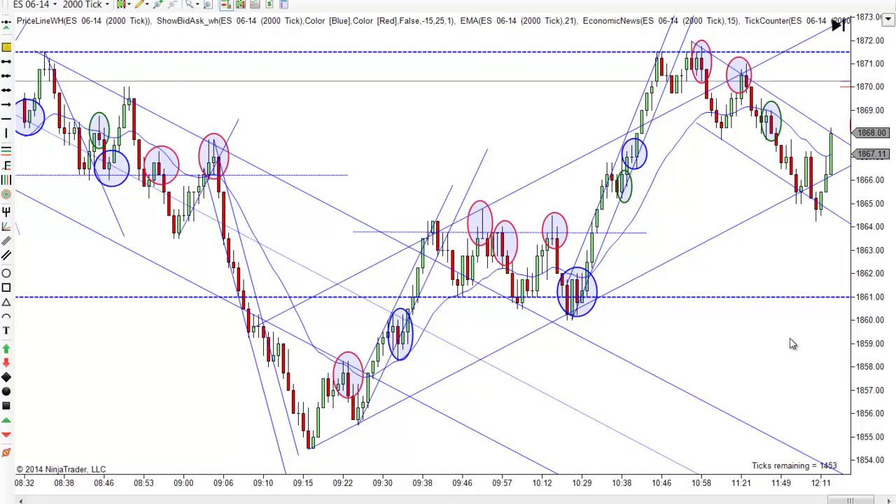
scroll(764, 343, right, 2)
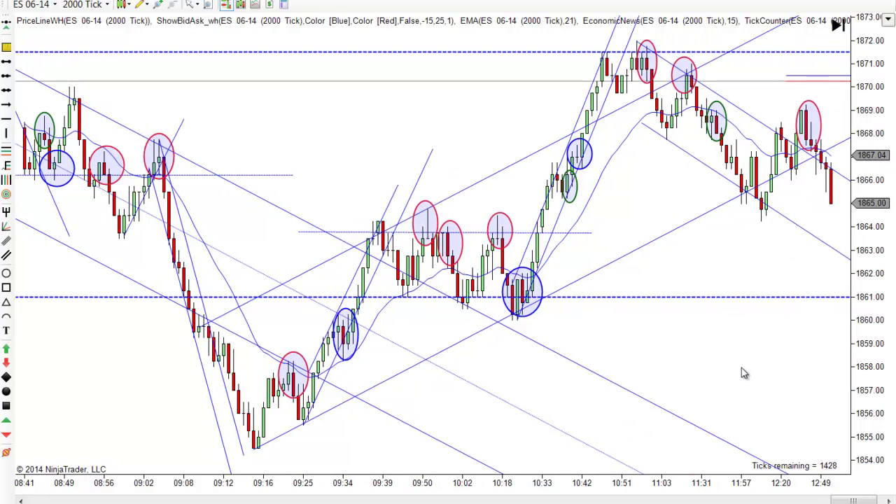
scroll(741, 371, right, 1)
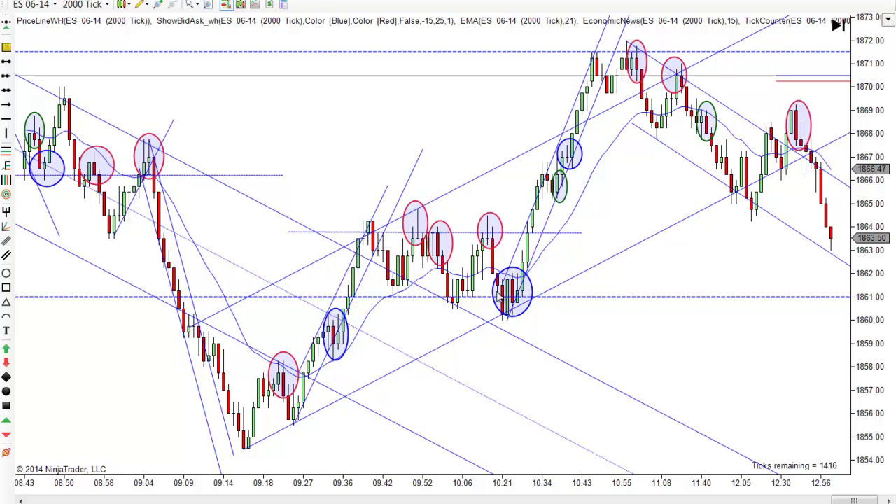
scroll(654, 344, left, 1)
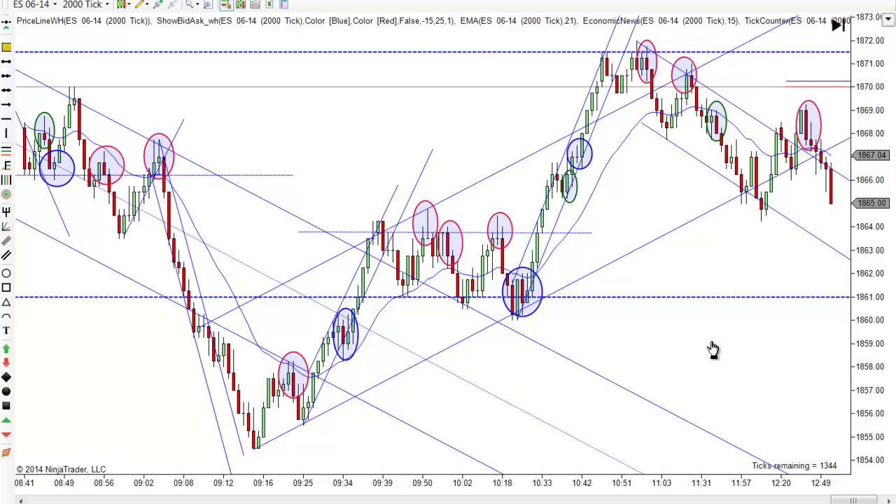
scroll(766, 353, up, 3)
scroll(748, 355, down, 3)
scroll(712, 356, down, 1)
scroll(700, 356, down, 4)
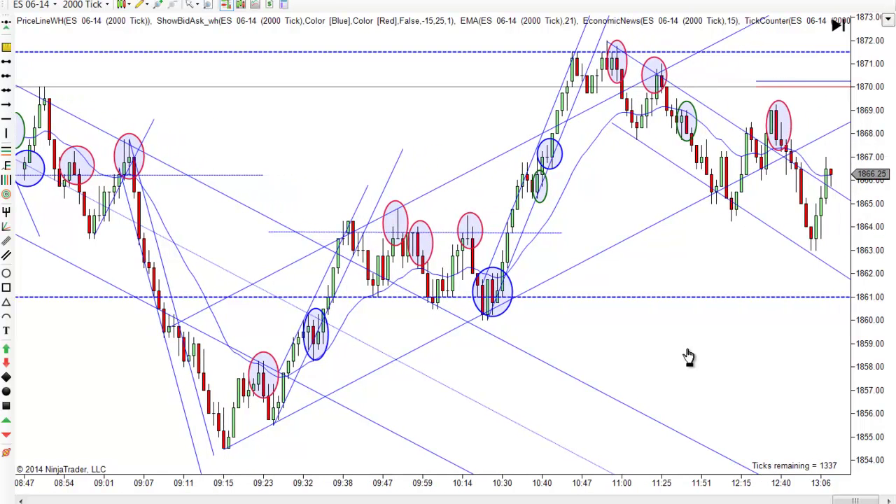
scroll(690, 355, up, 4)
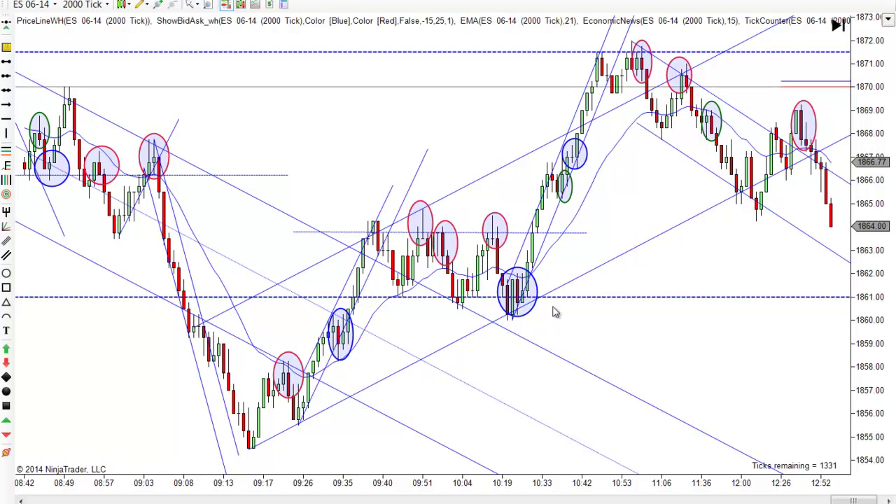
Step: Draw a temporary arrow line, fit it from the 09:15 low to the 09:52 high, compare it with the rally from the 10:22 low, and delete it
scroll(694, 379, down, 3)
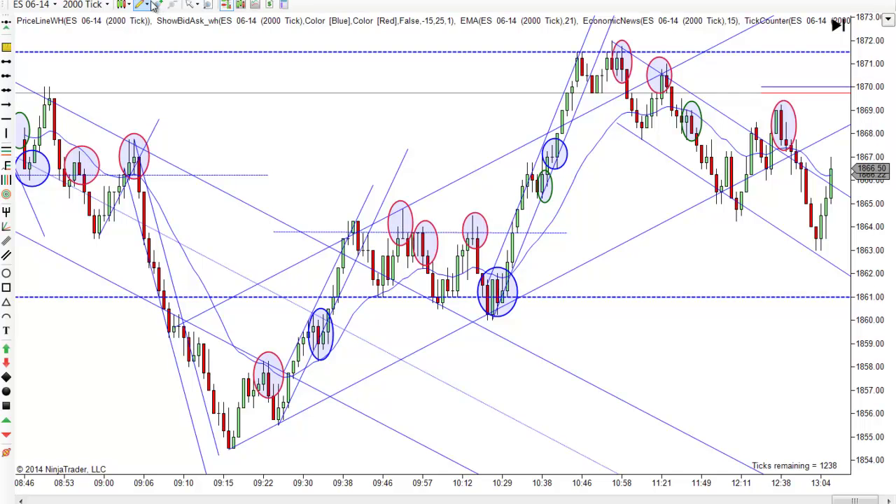
click(145, 5)
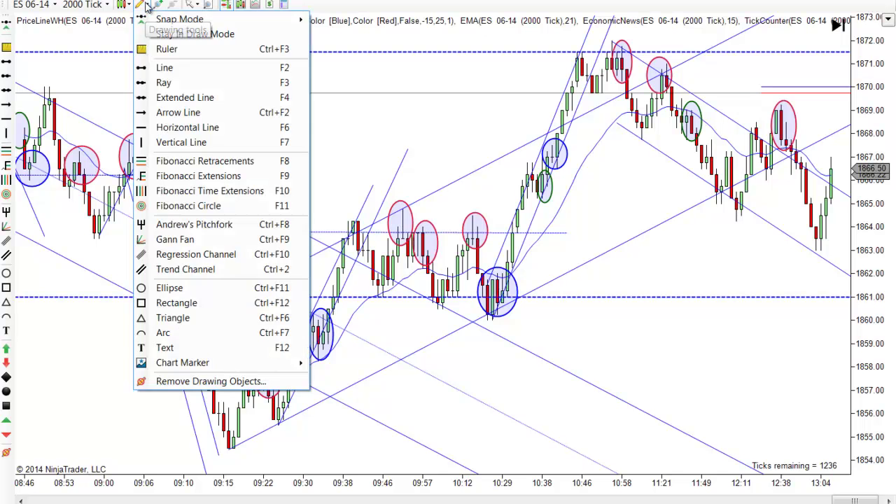
click(158, 105)
click(278, 423)
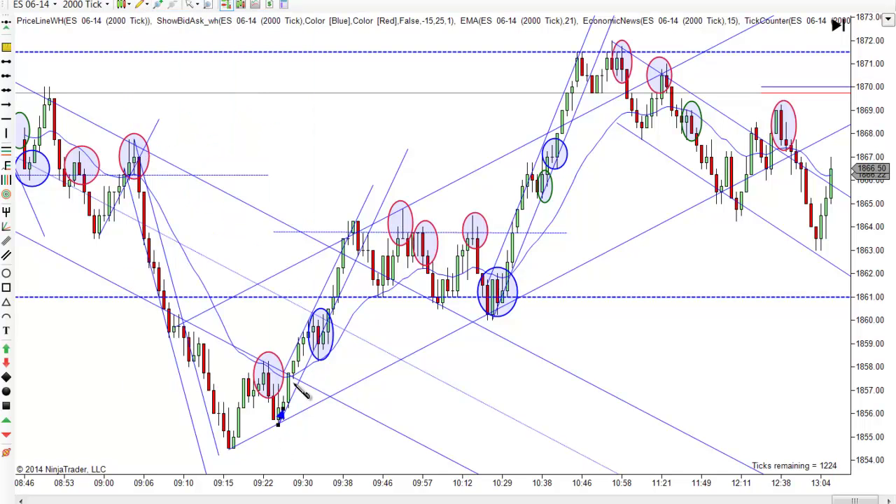
click(351, 223)
mouse_move(316, 325)
mouse_down()
mouse_move(376, 314)
mouse_move(524, 223)
mouse_move(406, 287)
mouse_move(280, 336)
mouse_move(268, 352)
mouse_up()
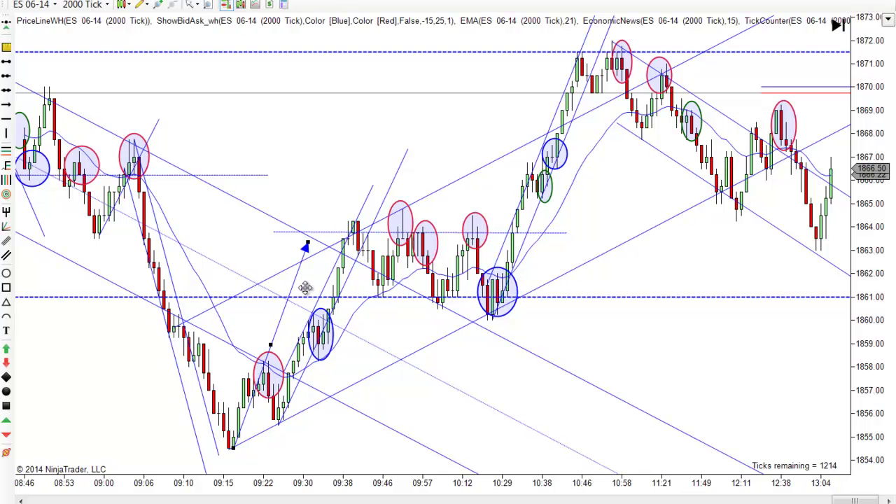
drag(306, 244, 401, 212)
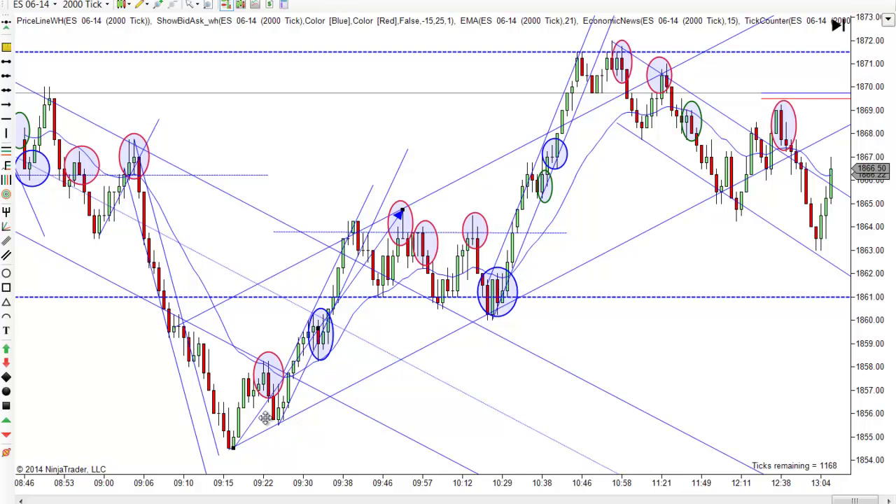
mouse_move(313, 330)
mouse_down()
mouse_move(506, 295)
mouse_move(557, 221)
mouse_up()
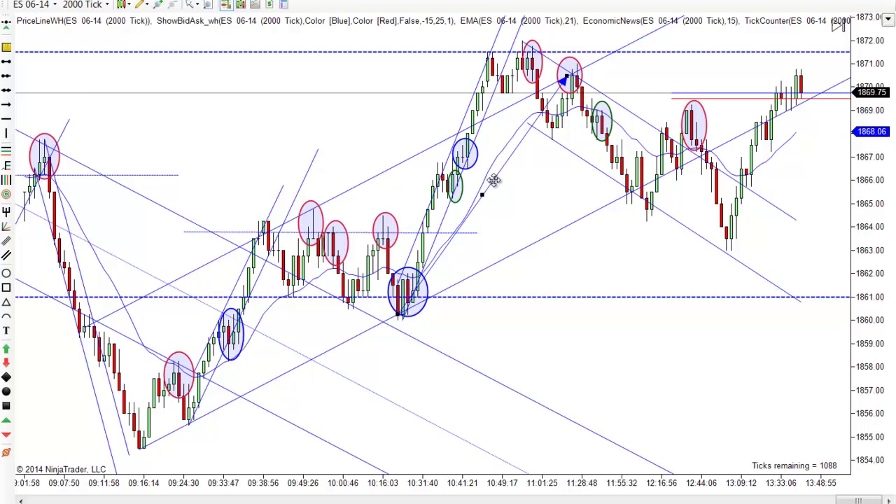
Step: Move the rising channel's upper line up and away from the bars, and set it back near its earlier position
scroll(382, 315, up, 5)
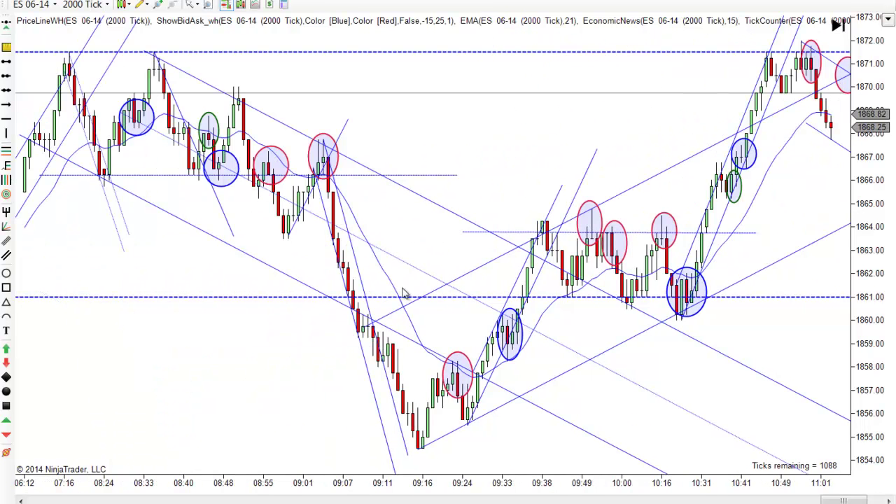
scroll(700, 354, down, 4)
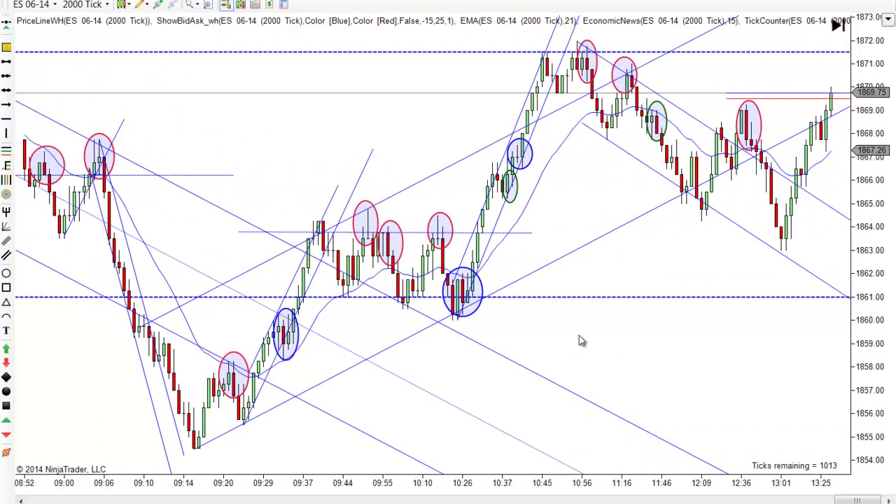
scroll(639, 277, down, 1)
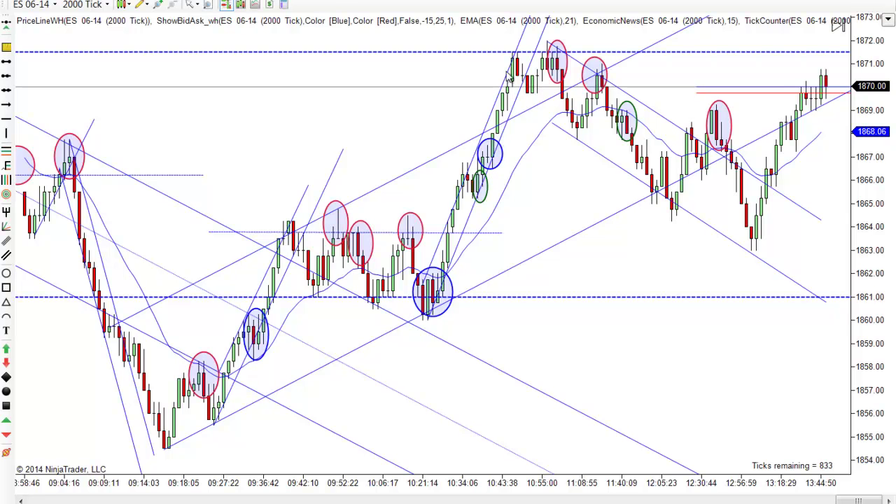
scroll(420, 136, left, 3)
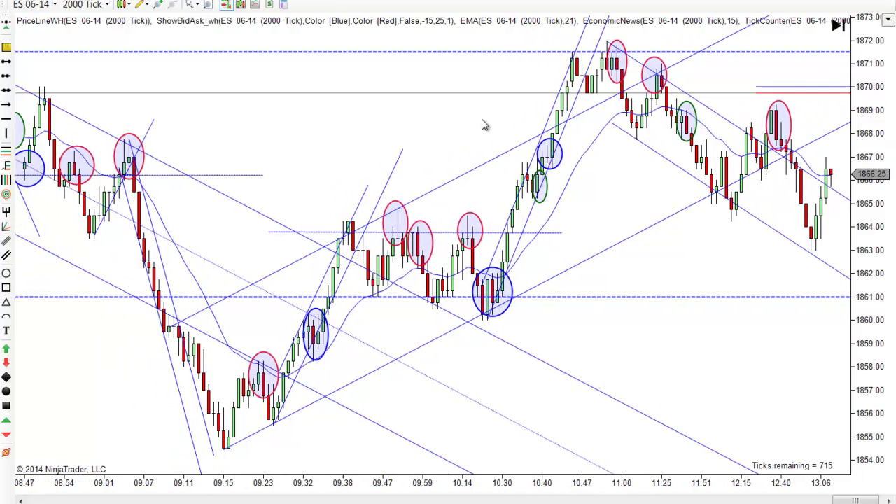
scroll(404, 142, left, 2)
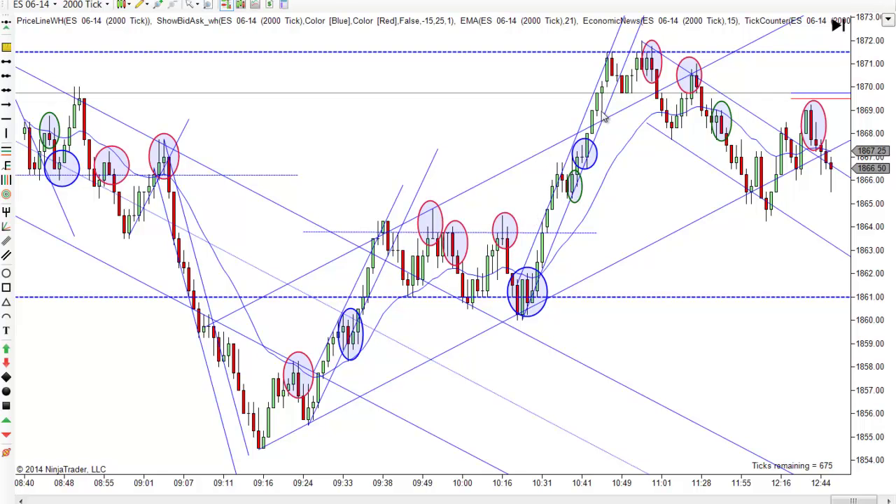
drag(599, 93, 605, 99)
drag(378, 136, 443, 143)
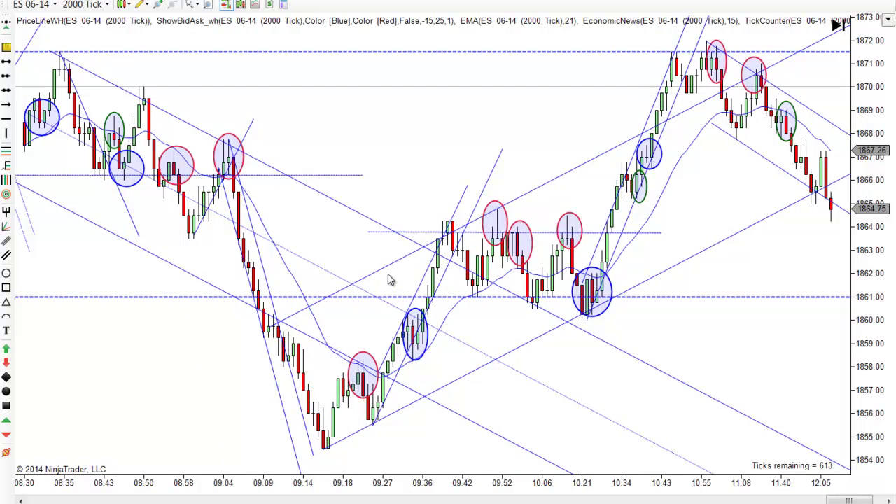
drag(388, 280, 378, 268)
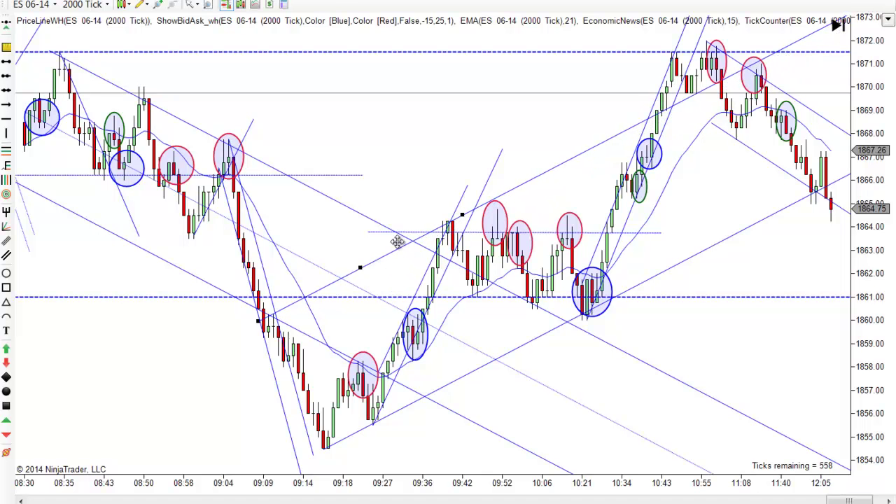
drag(380, 259, 397, 271)
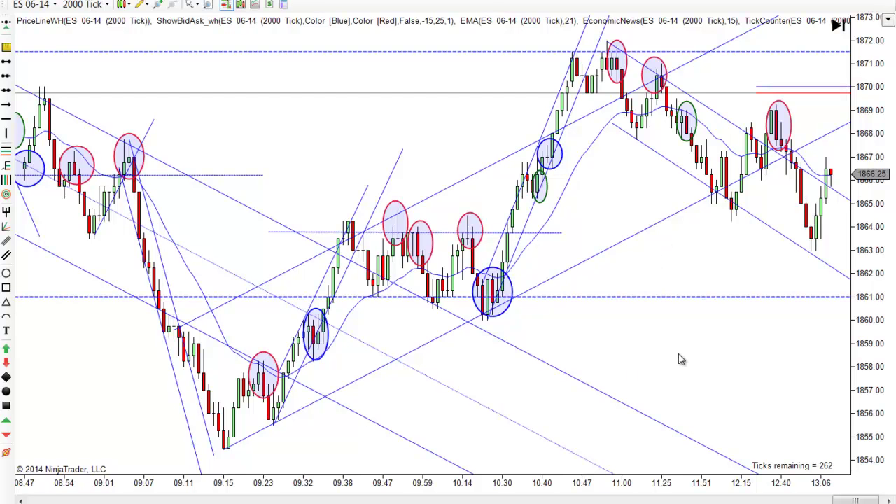
Step: Shift the steep faint line descending from the 07:30 swing high slightly up and to the left
scroll(700, 368, up, 1)
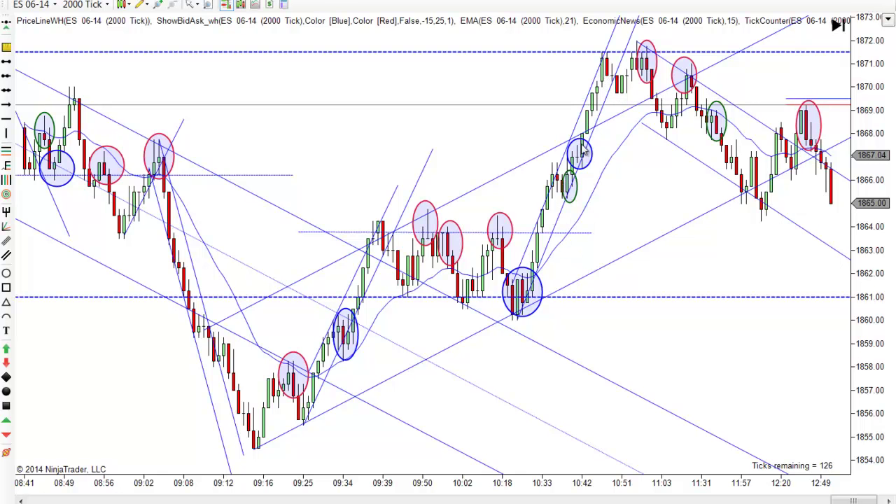
drag(379, 156, 626, 163)
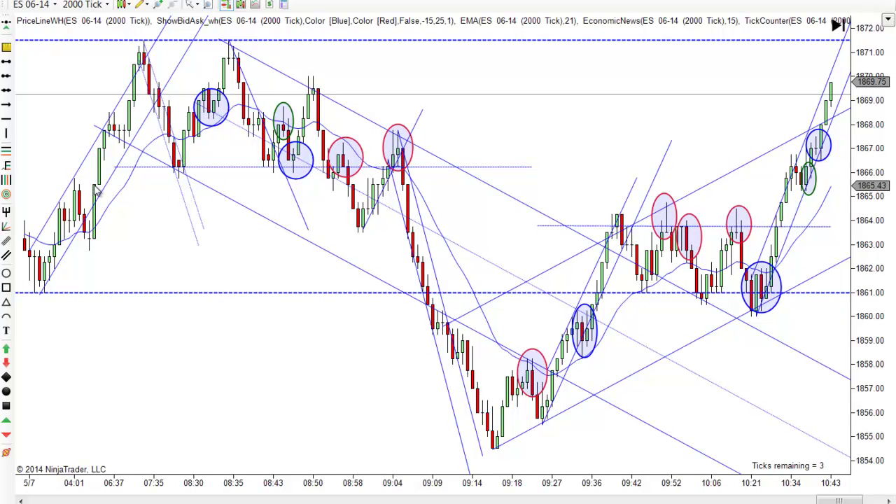
drag(164, 234, 367, 261)
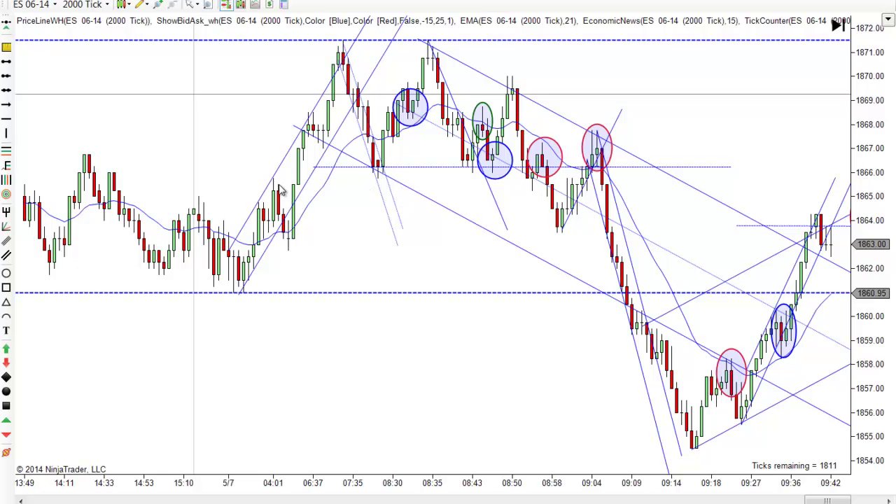
mouse_move(393, 246)
mouse_down()
mouse_move(296, 245)
mouse_move(391, 238)
mouse_up()
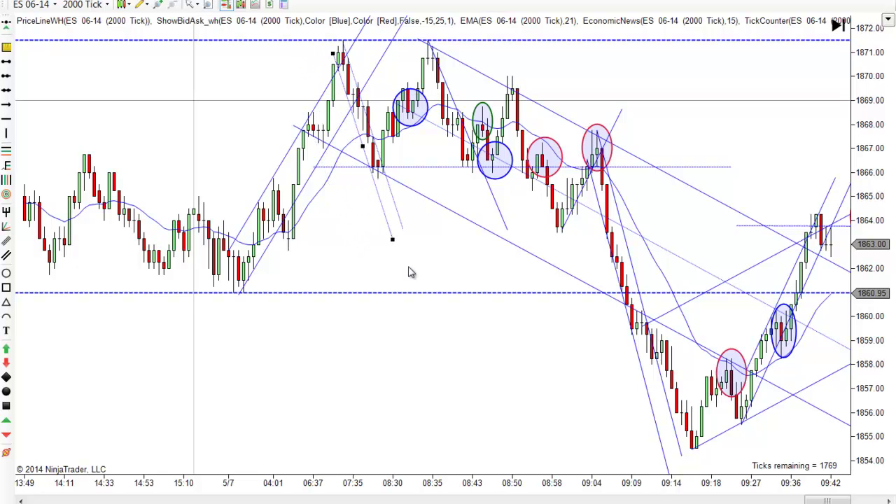
scroll(427, 262, down, 10)
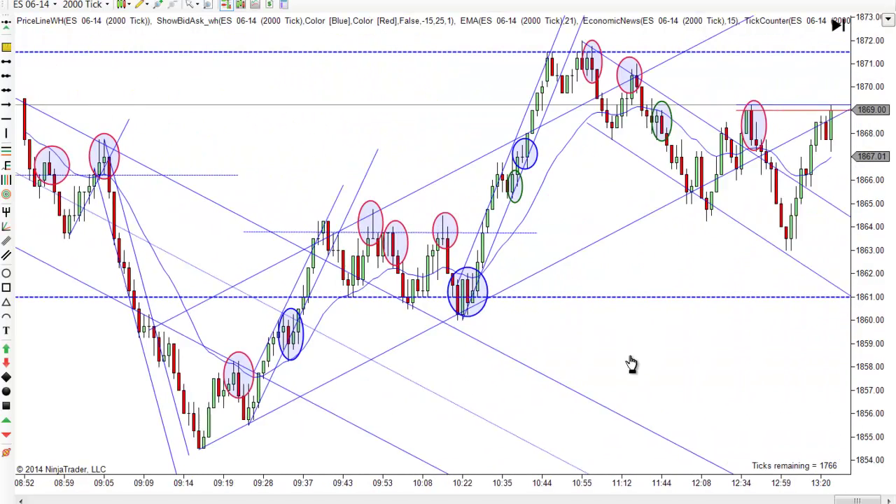
scroll(630, 363, down, 3)
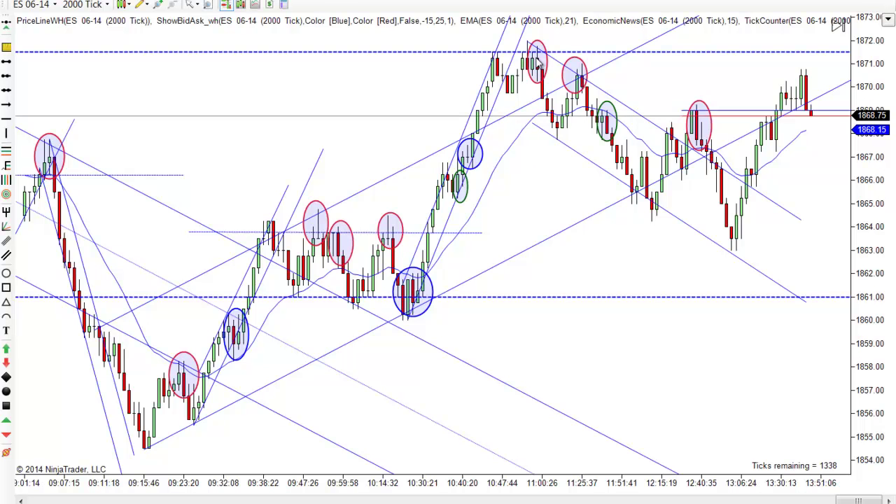
scroll(326, 182, up, 5)
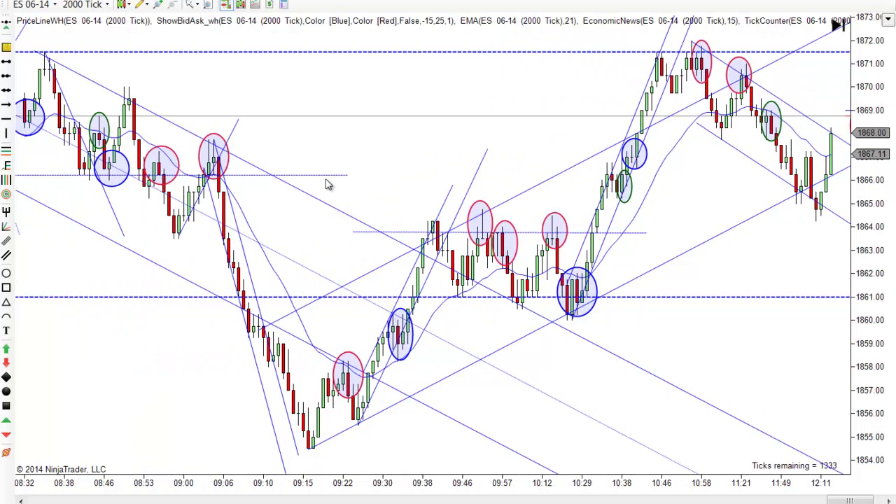
Step: Shift the red ellipse at the 11:15 lower high right onto its peak bars and make it narrower
drag(799, 381, 666, 378)
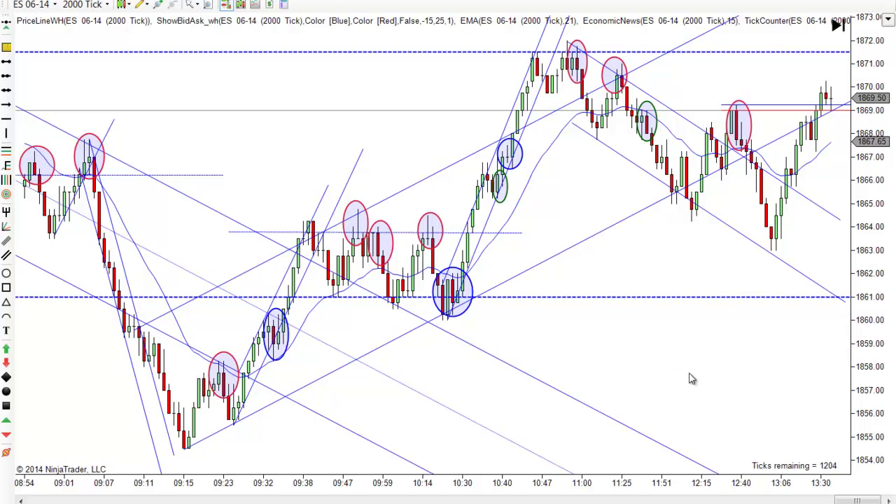
scroll(730, 380, right, 3)
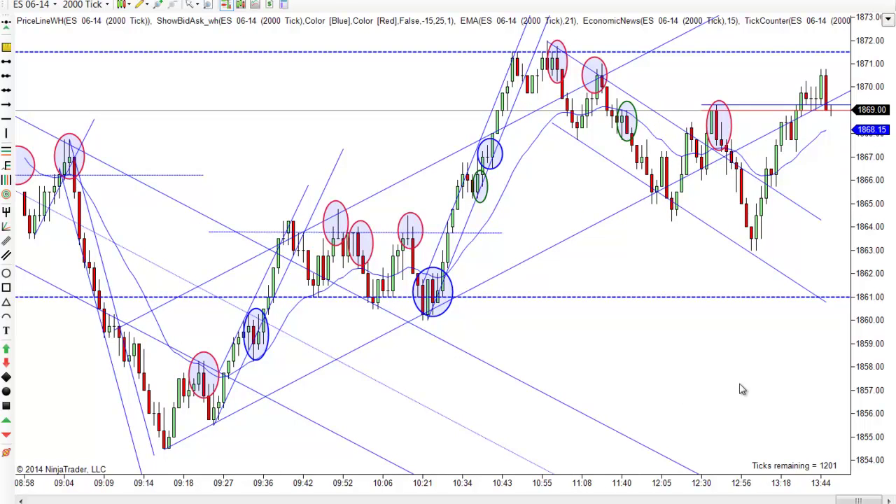
scroll(721, 385, right, 5)
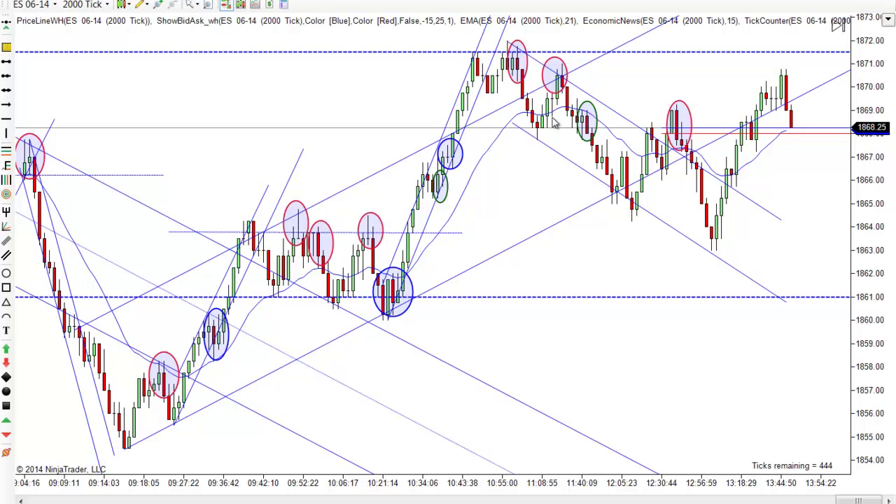
click(547, 80)
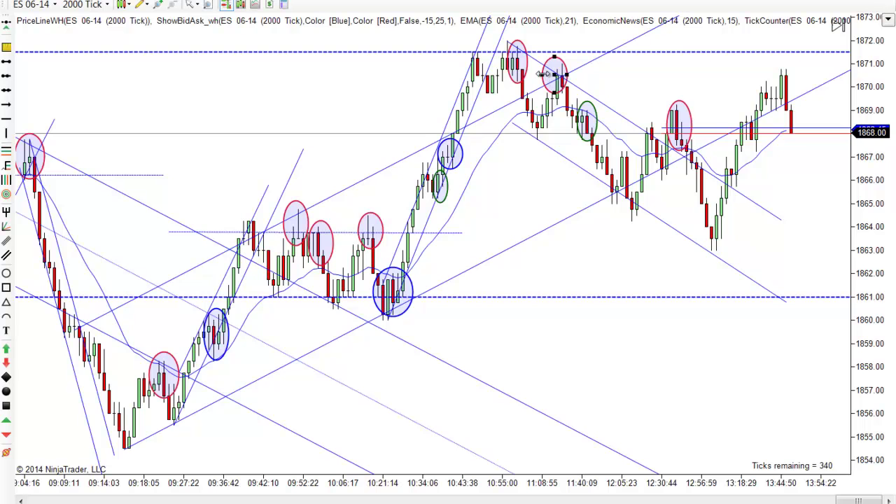
drag(547, 79, 556, 79)
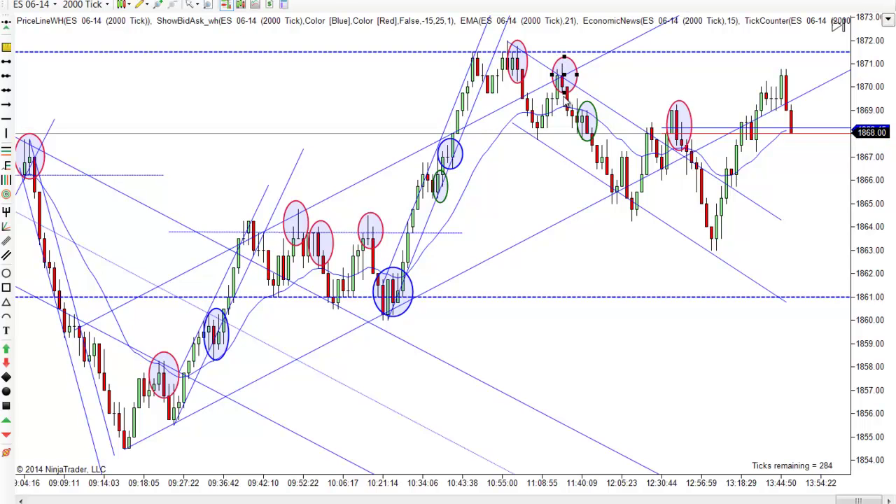
drag(564, 70, 562, 75)
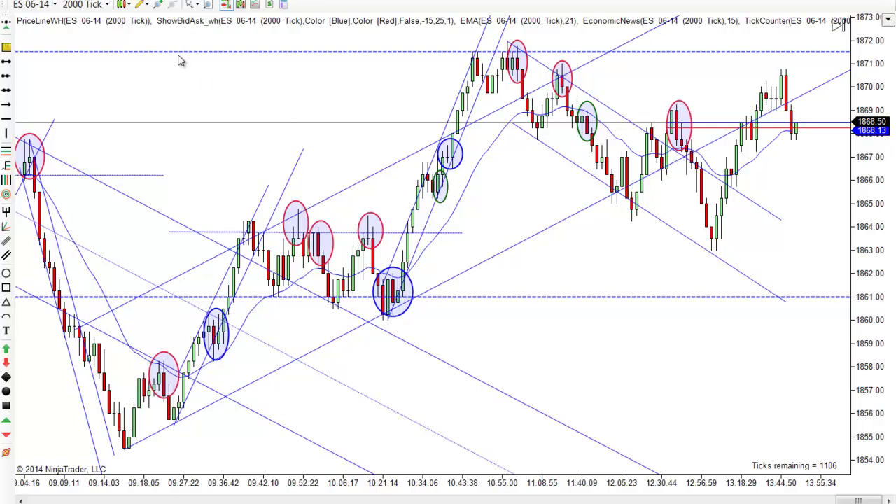
Step: Draw a steep rising trend line from the 13:04 low and place a parallel copy beside it to channel the afternoon rally
click(141, 4)
click(158, 66)
click(712, 246)
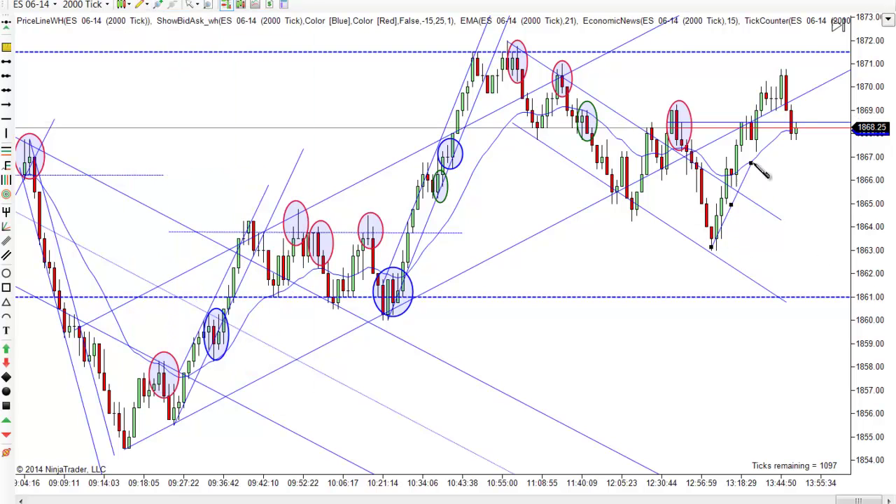
click(800, 38)
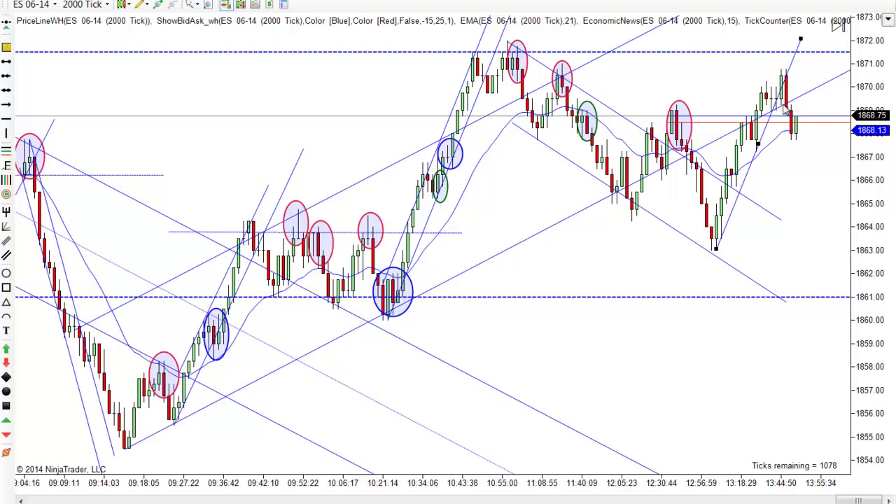
drag(800, 40, 766, 46)
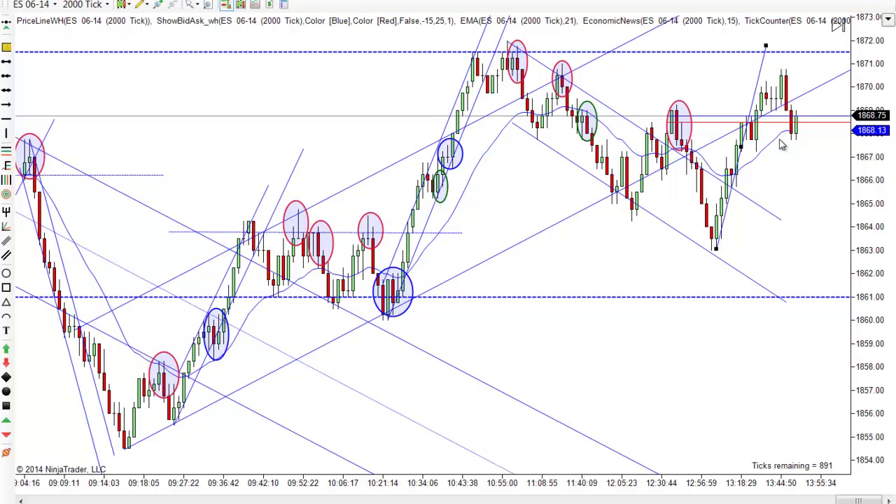
click(727, 216)
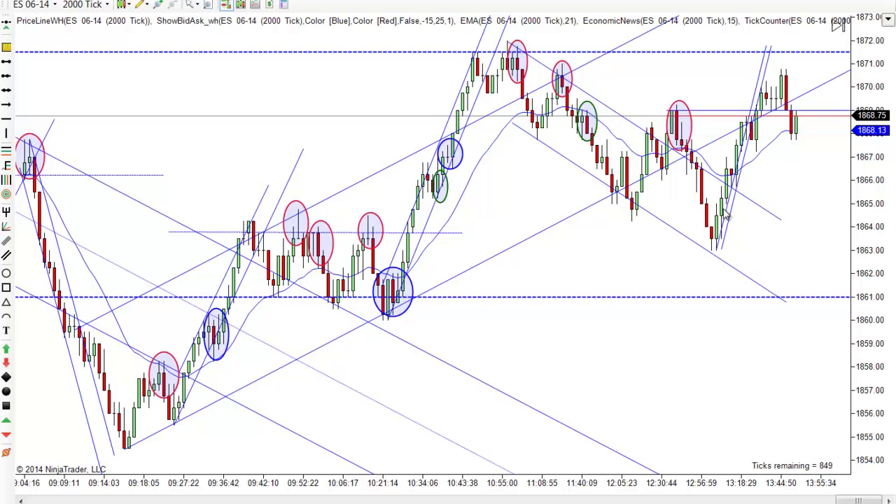
drag(731, 218, 720, 193)
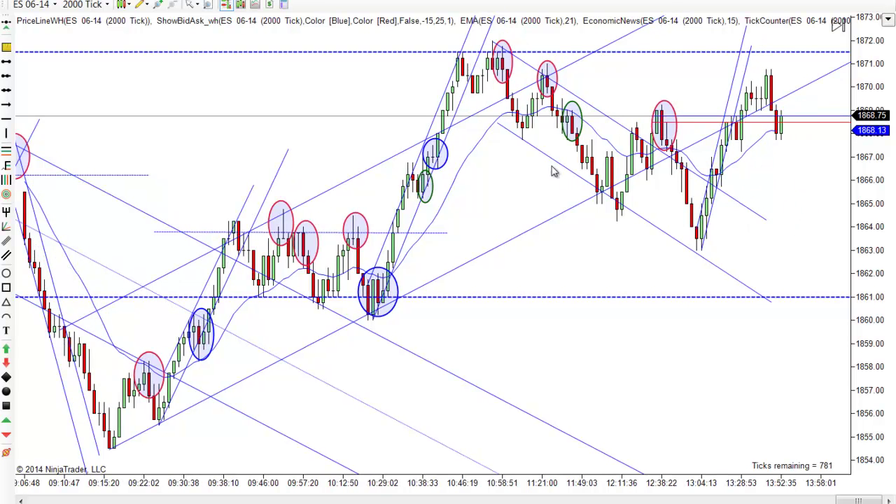
Step: Examine the swings and channels of the whole day, from the overnight range through the 13:48 bars
scroll(632, 262, up, 1)
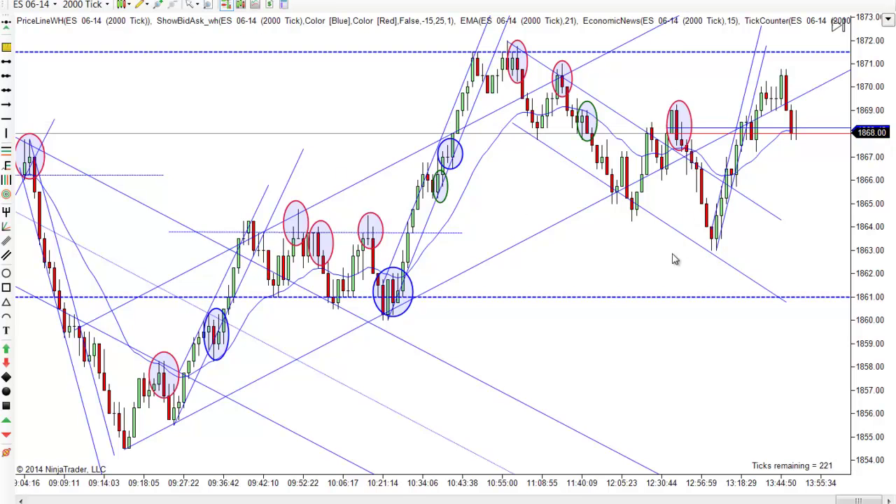
drag(200, 101, 114, 126)
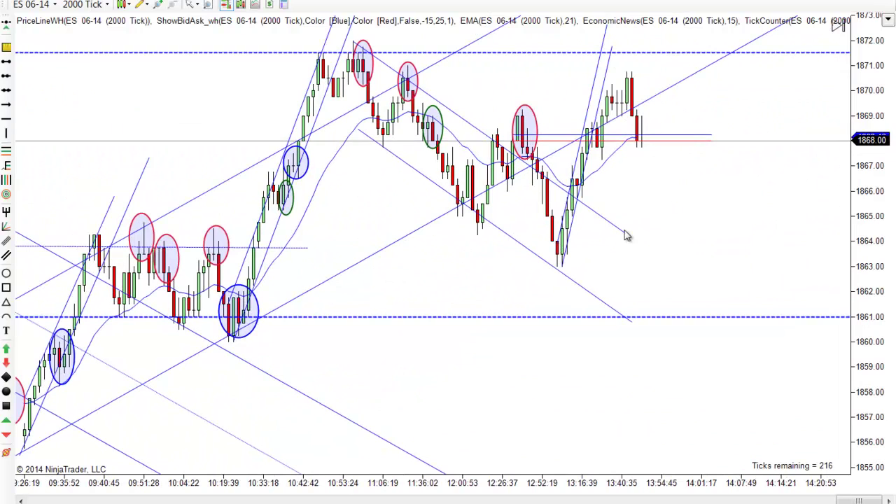
drag(506, 294, 851, 280)
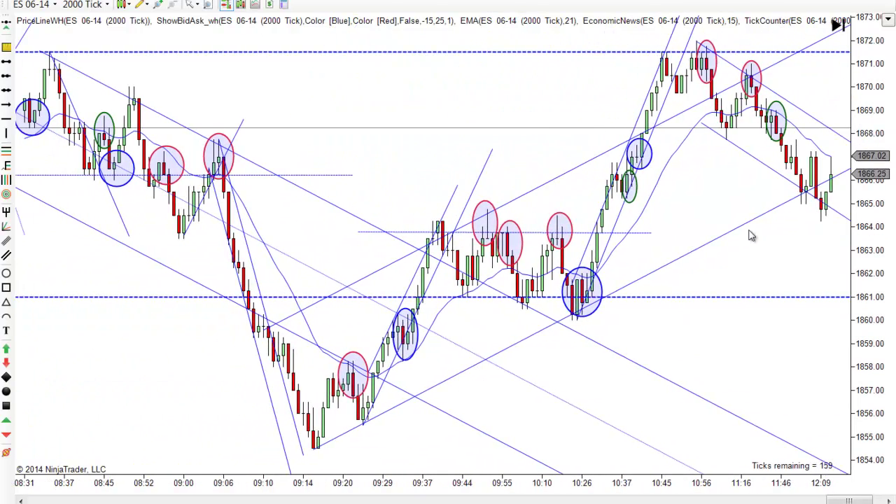
mouse_move(484, 116)
mouse_down()
mouse_move(634, 120)
mouse_move(474, 106)
mouse_up()
ctrl+scroll(472, 105, down, 3)
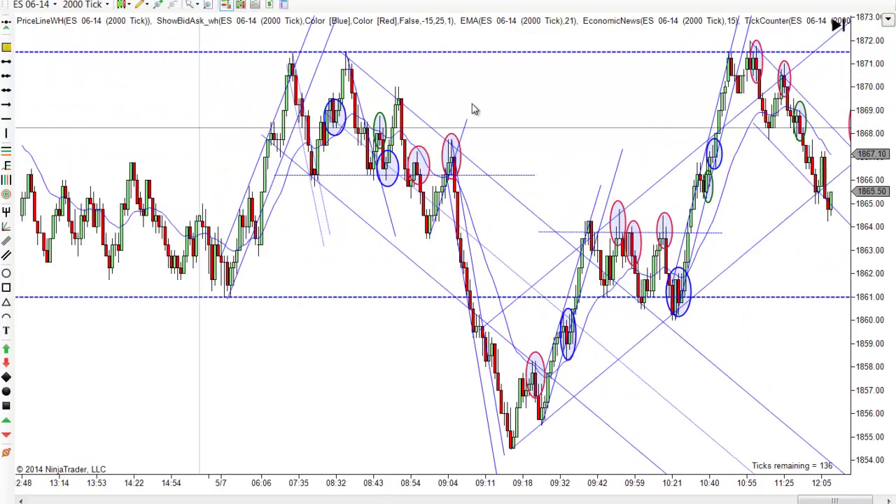
scroll(509, 105, down, 6)
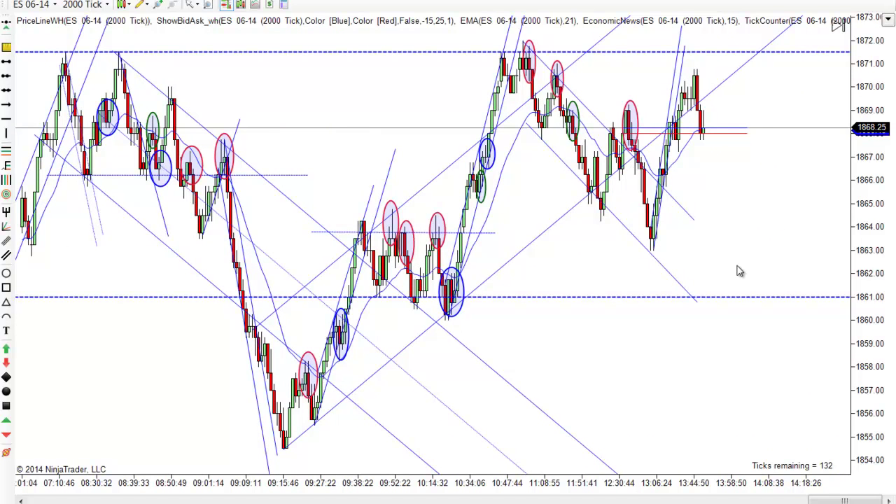
ctrl+scroll(740, 272, down, 1)
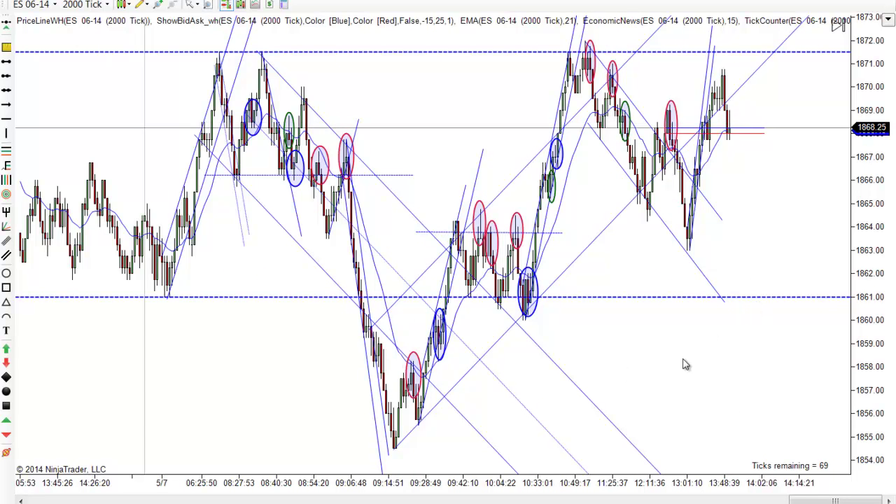
scroll(760, 386, down, 1)
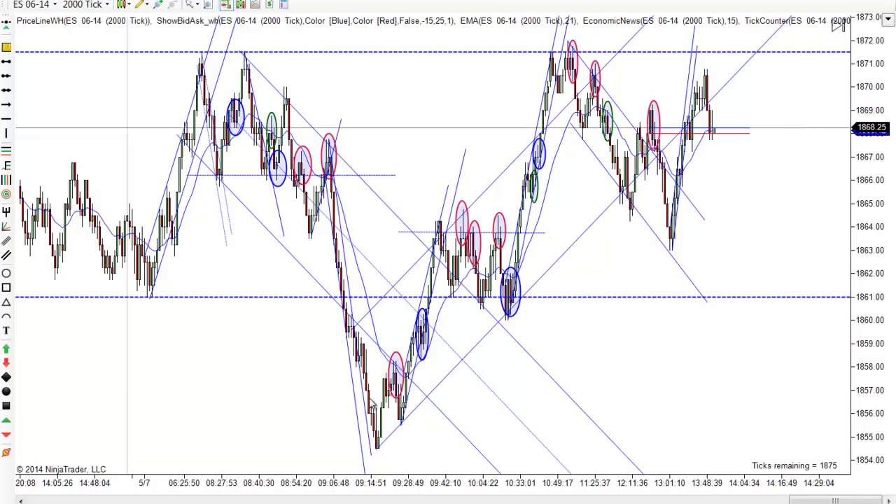
Step: Examine the circled setups from the 08:33 pullback through the 09:15 low to the afternoon rally at a closer scale
scroll(662, 393, up, 1)
scroll(665, 394, up, 2)
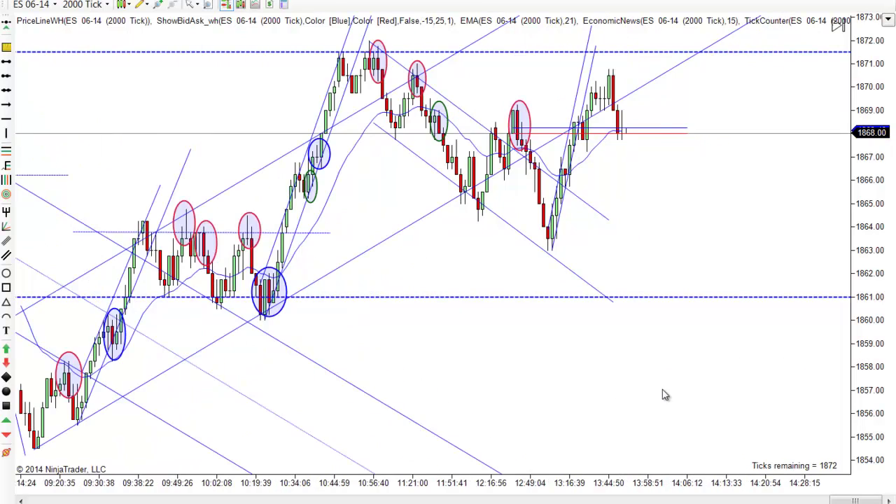
drag(544, 394, 893, 365)
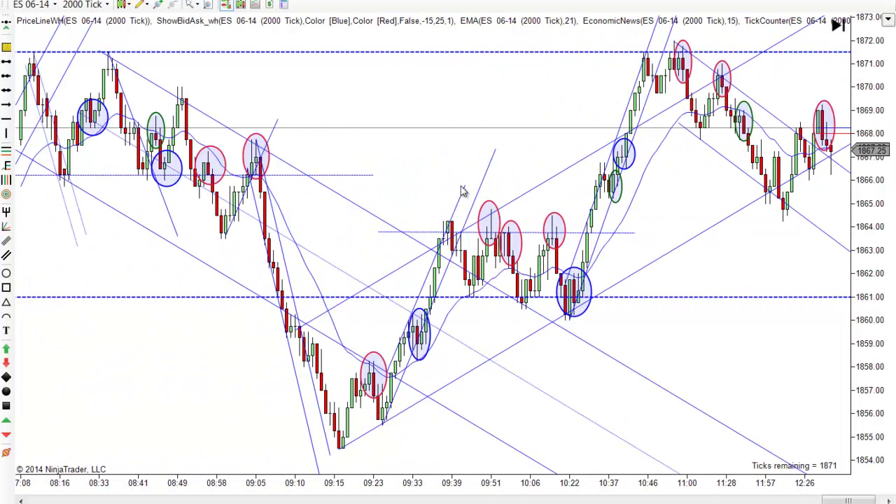
scroll(442, 172, up, 1)
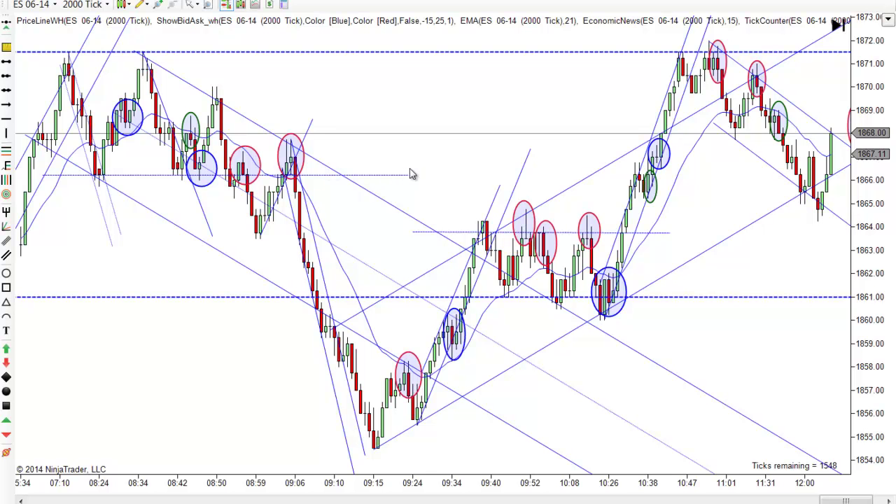
scroll(455, 175, down, 2)
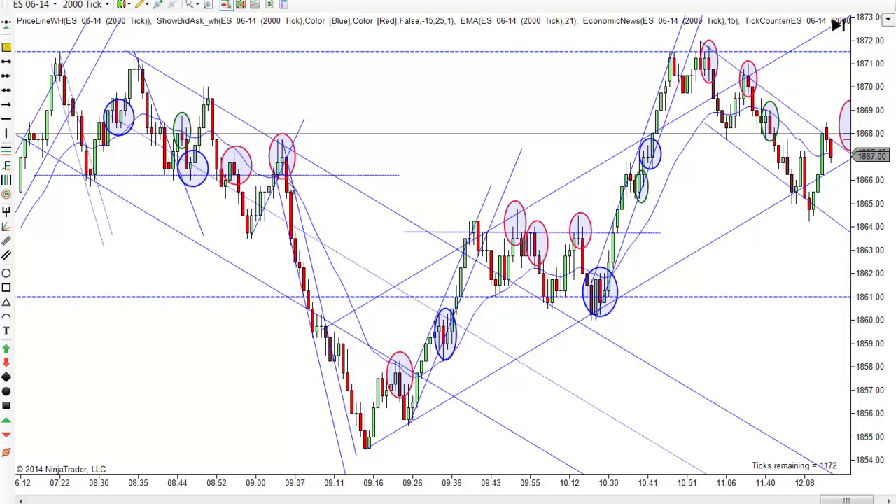
mouse_move(404, 170)
mouse_down()
mouse_move(498, 168)
mouse_move(417, 174)
mouse_up()
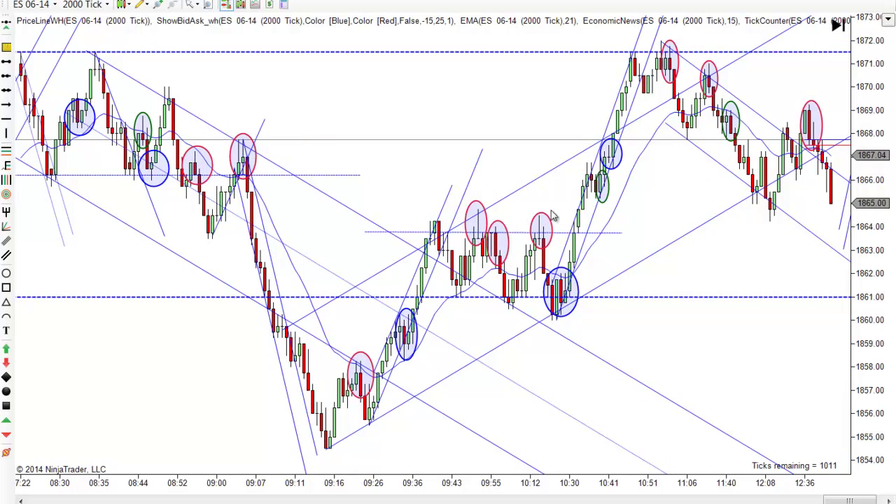
drag(712, 249, 626, 248)
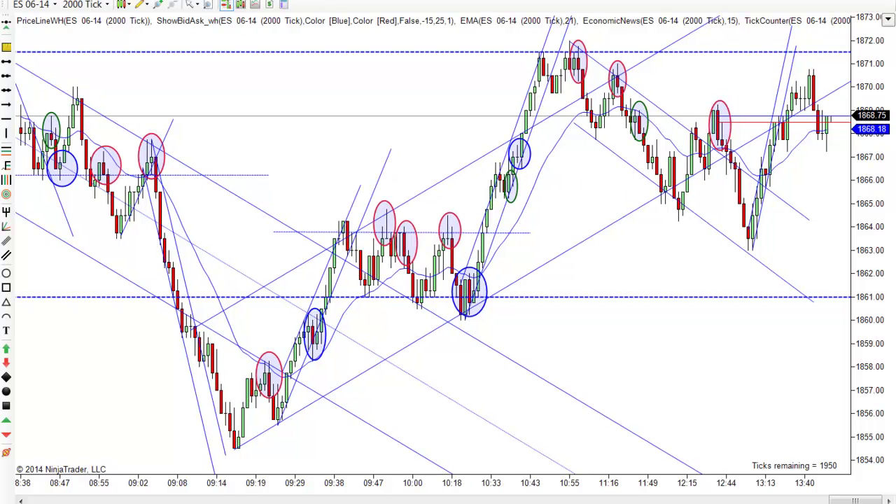
Step: Switch to Microsoft Office Picture Manager to view the saved 5_7_2014 chart picture, shrink its window and move it off the chart
key(alt+Tab)
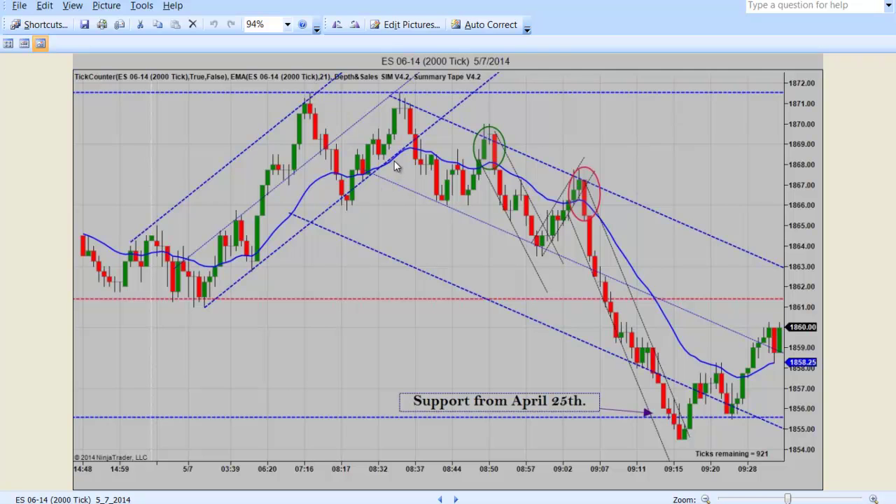
click(863, 2)
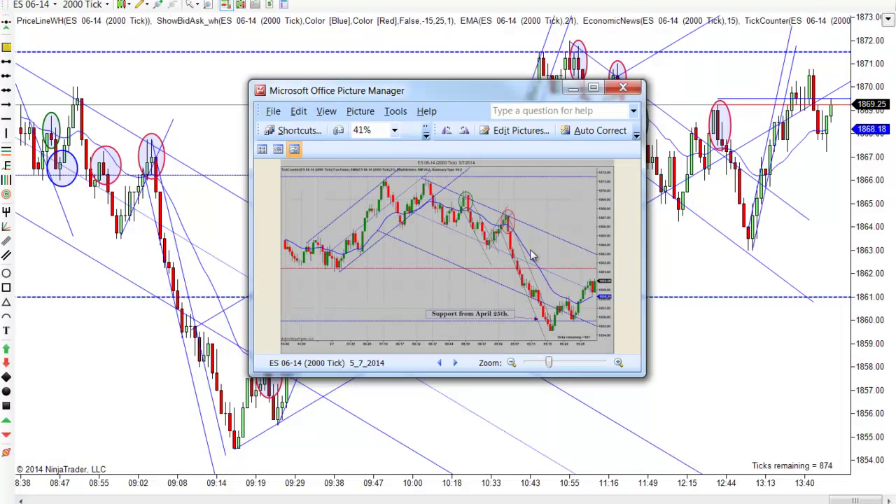
drag(287, 91, 889, 201)
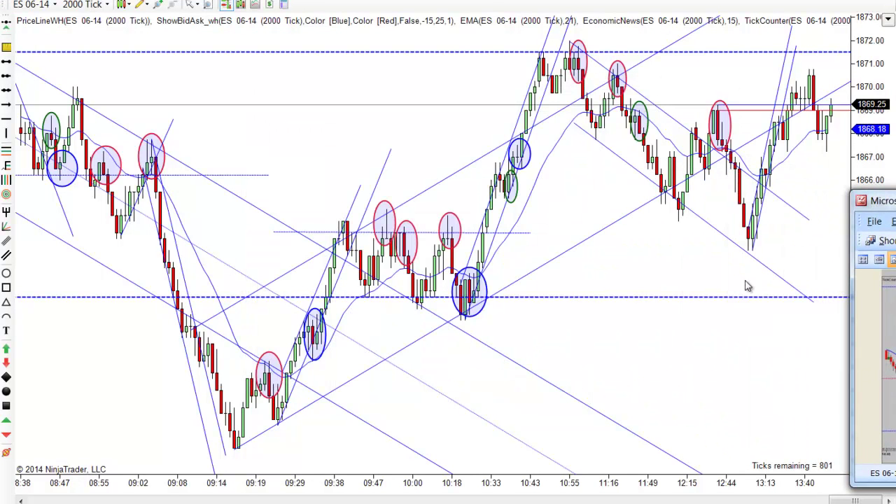
Step: Draw a rising trend line from the 1861 low at the start of 5/7 through the circled 08:32 pullback to about 1871.75
drag(344, 163, 687, 176)
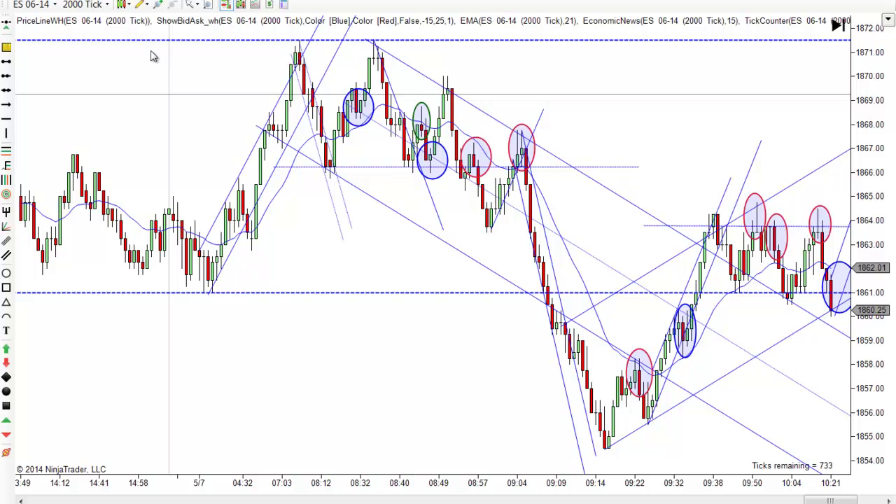
click(142, 4)
click(158, 67)
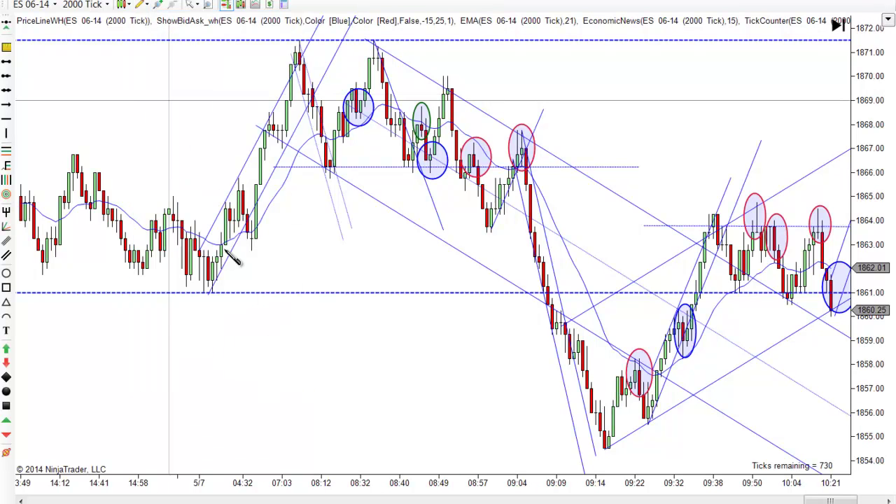
click(208, 291)
click(429, 49)
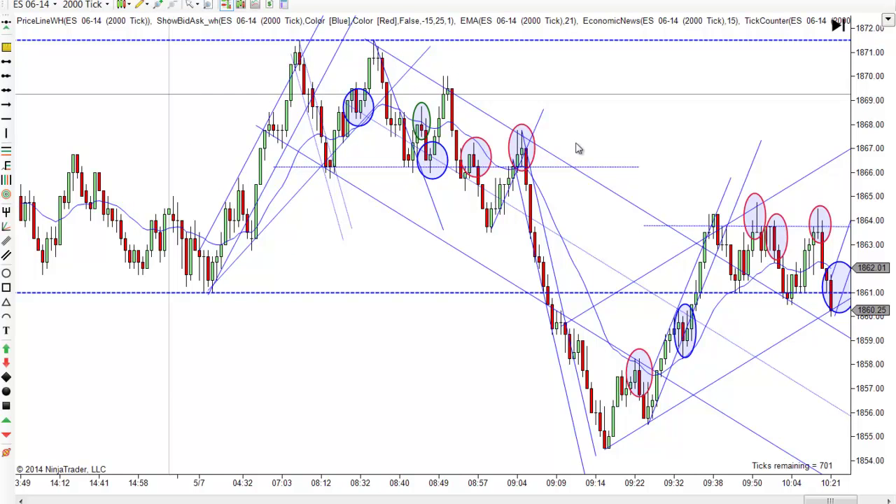
Step: Examine the saved 5_7_2014 and test chart pictures in Picture Manager, and return to the ES 06-14 chart in NinjaTrader
key(alt+Tab)
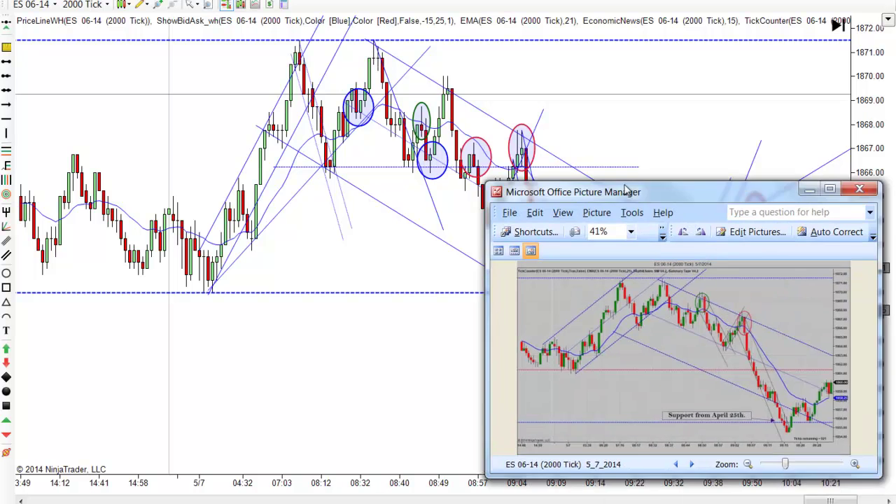
drag(837, 208, 624, 146)
click(623, 134)
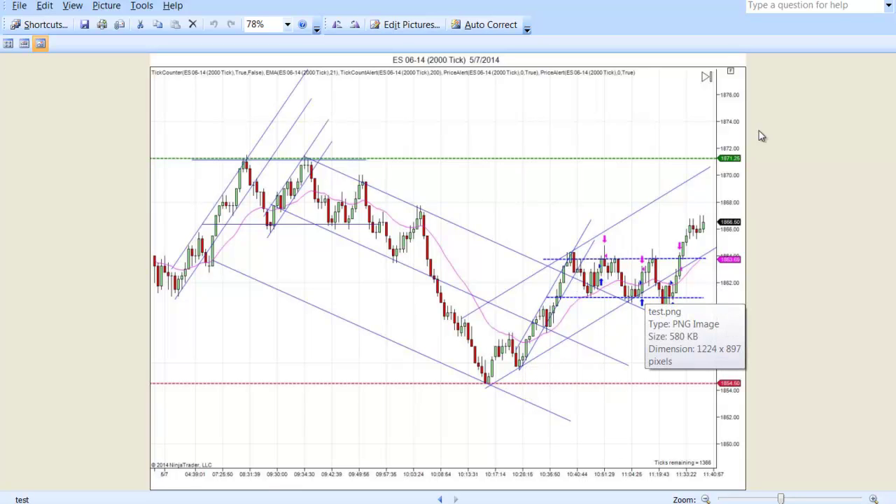
click(839, 4)
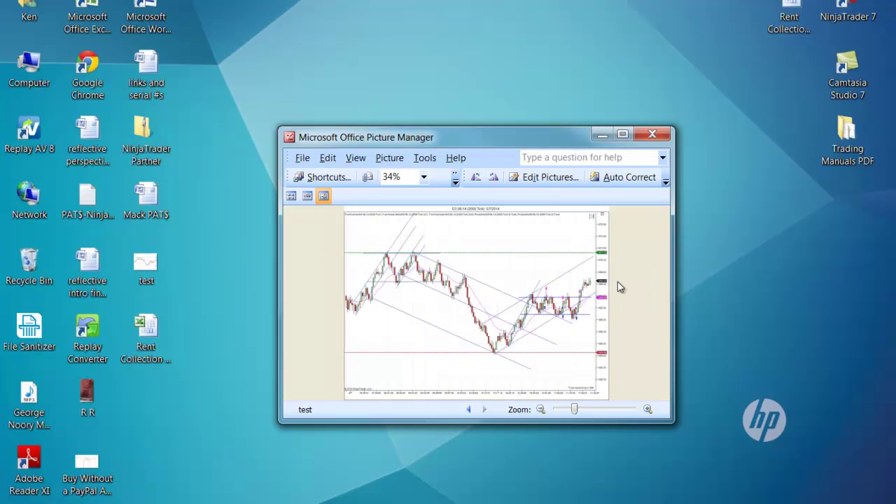
click(622, 134)
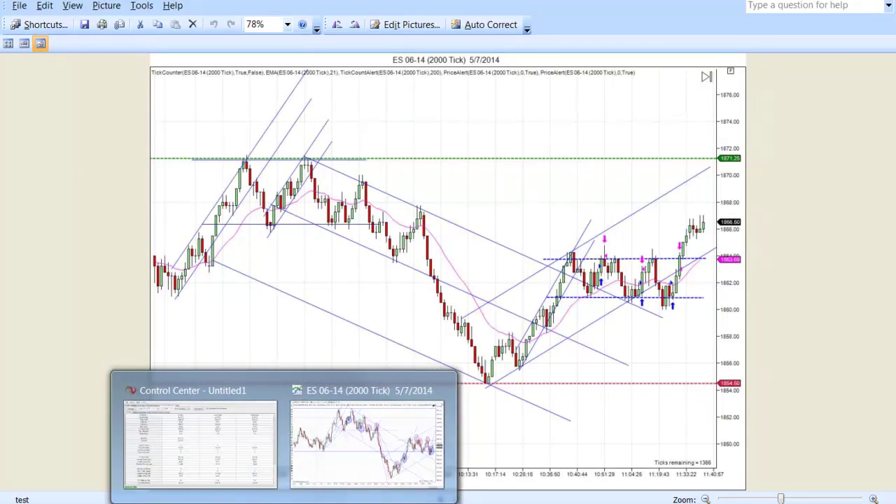
click(348, 471)
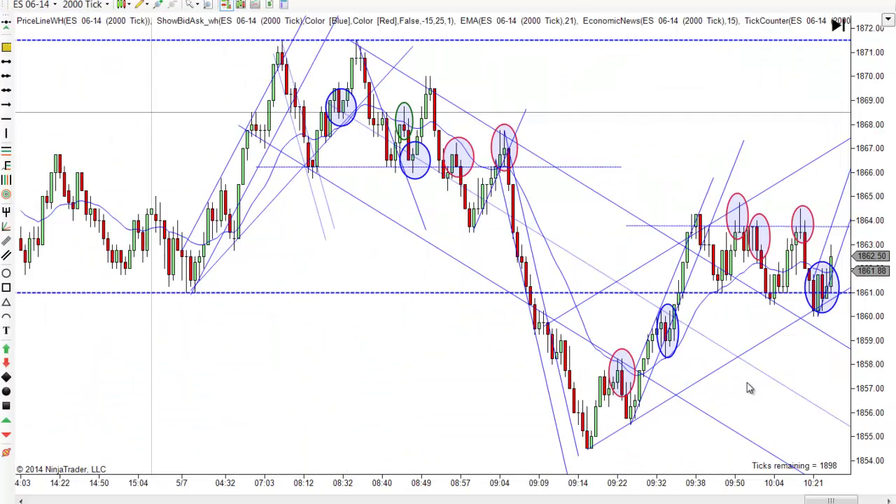
Step: Switch to Microsoft Office Picture Manager and examine the saved test picture of the 5/7/2014 chart at a larger zoom
drag(660, 140, 489, 158)
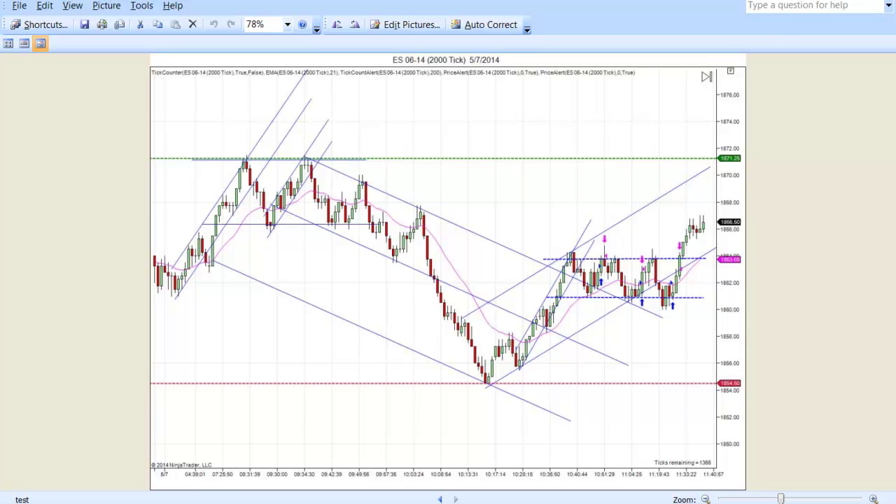
click(837, 2)
drag(781, 499, 802, 499)
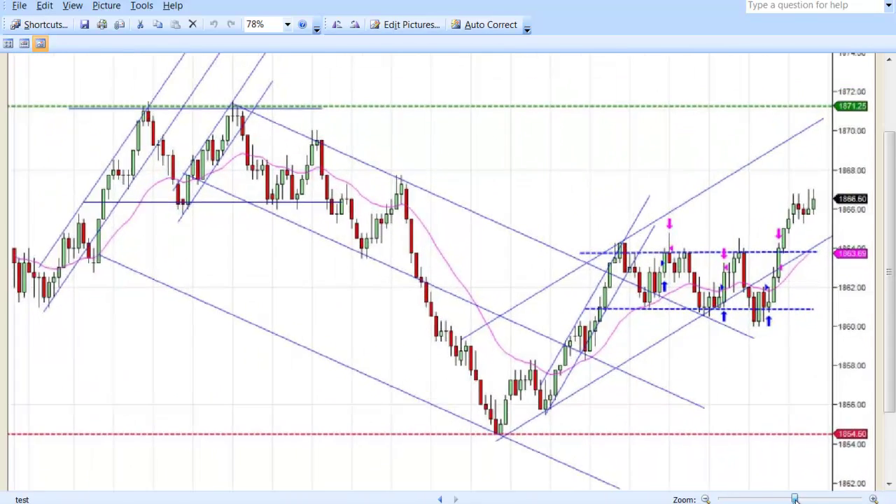
Step: Return to the ES 06-14 chart in NinjaTrader and examine the circled setups across the whole 5/7 session with the bars compressed
drag(788, 448, 628, 402)
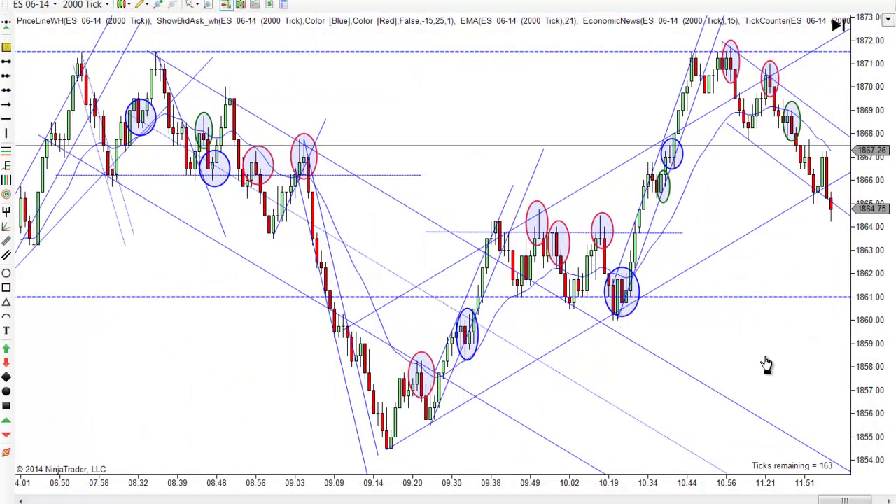
drag(766, 363, 630, 363)
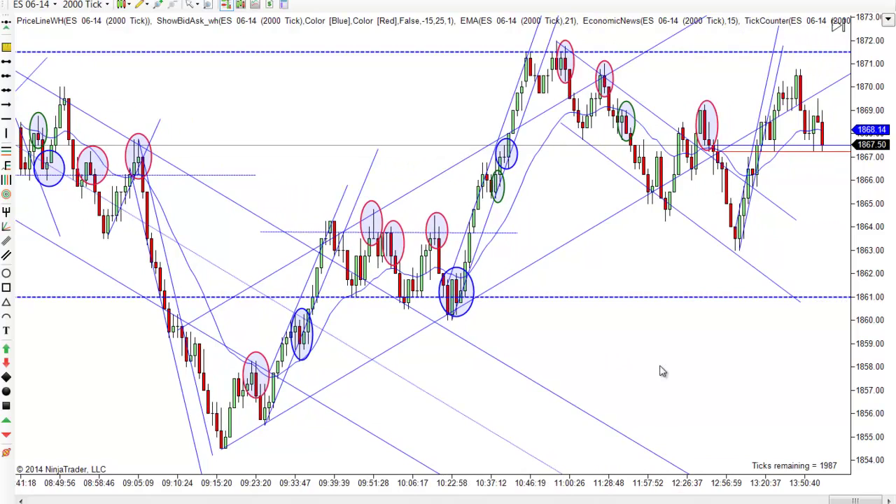
key(Down)
key(Down)
drag(663, 372, 612, 369)
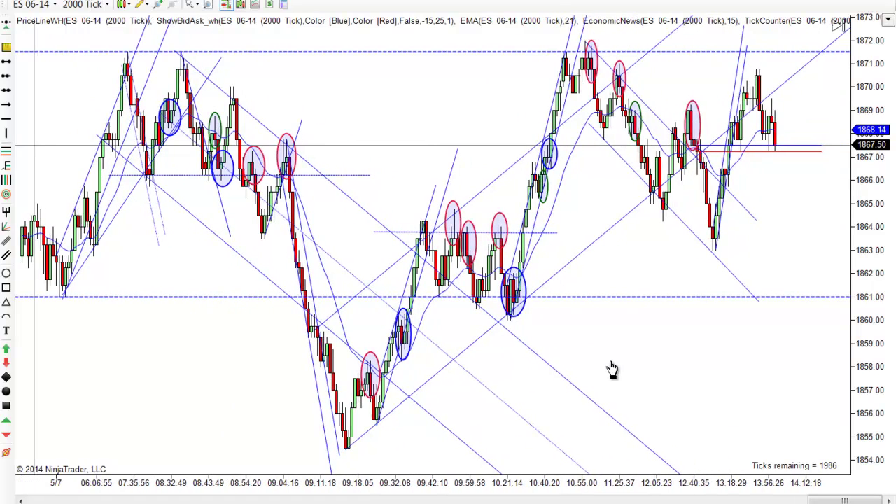
mouse_move(677, 392)
mouse_down()
mouse_move(676, 404)
mouse_move(710, 406)
mouse_move(691, 402)
mouse_up()
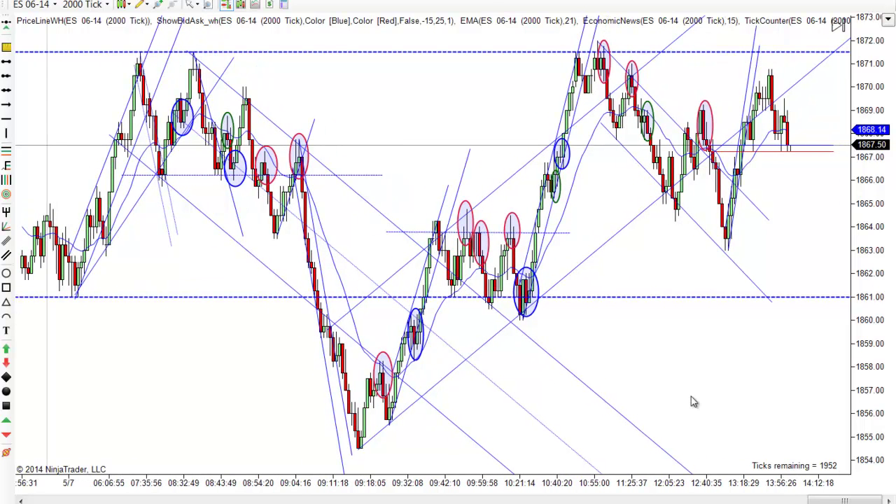